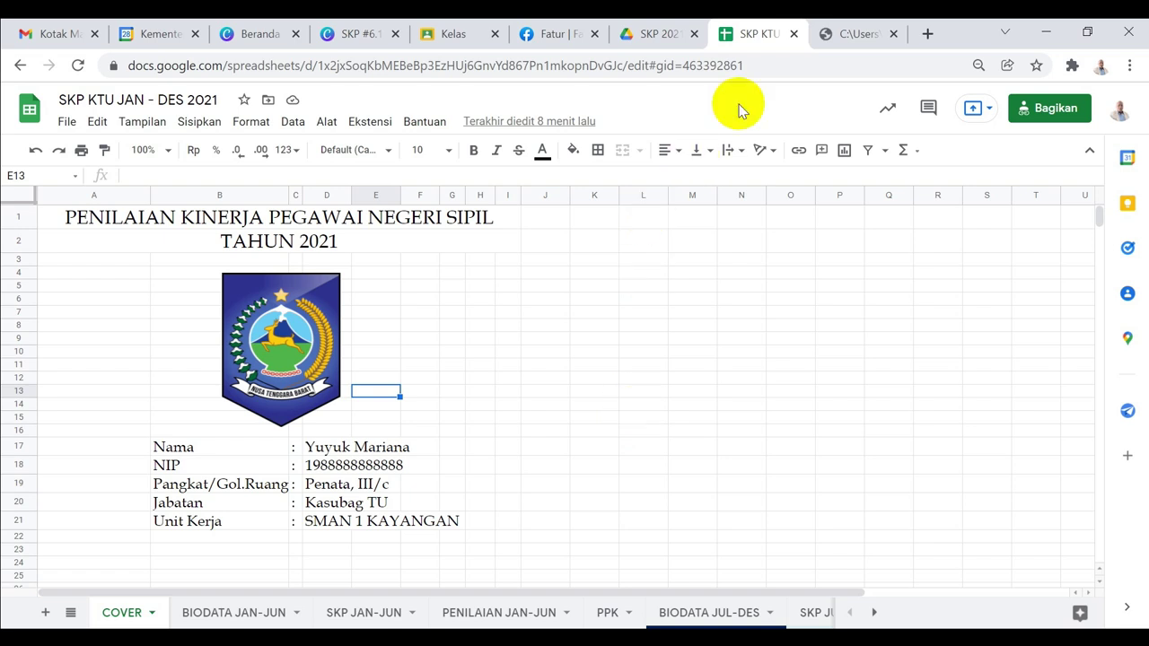
Step: Switch to the BKN circular PDF and review the January to June 2021 employee work target form on page 7
click(859, 34)
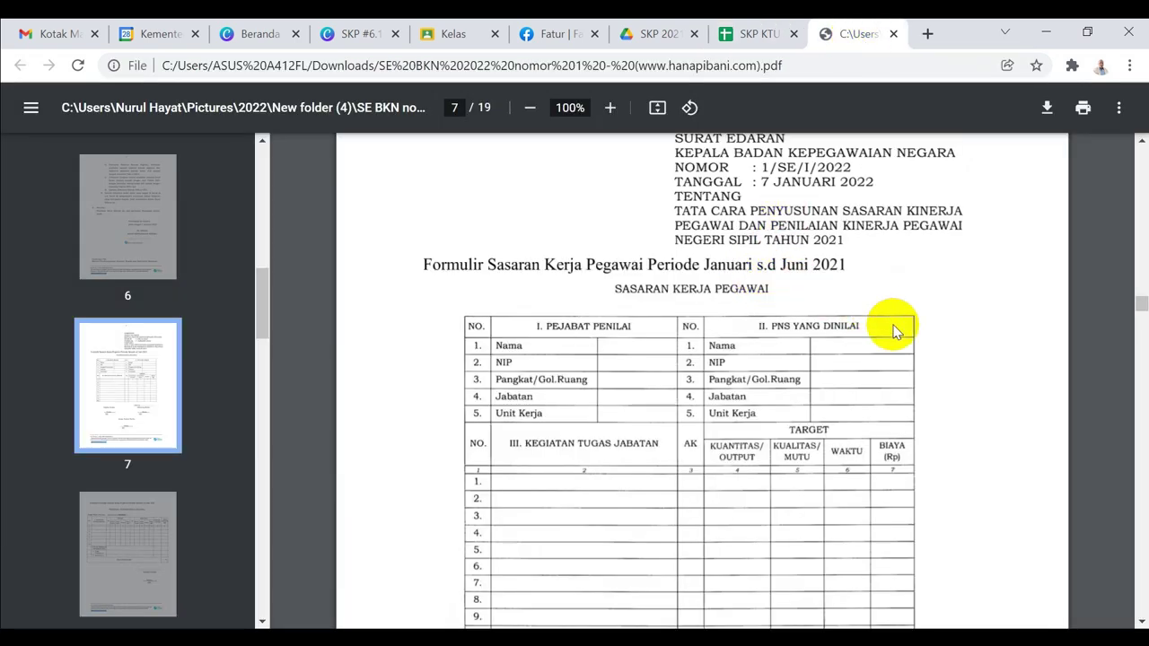
scroll(894, 331, up, 1)
scroll(894, 332, up, 1)
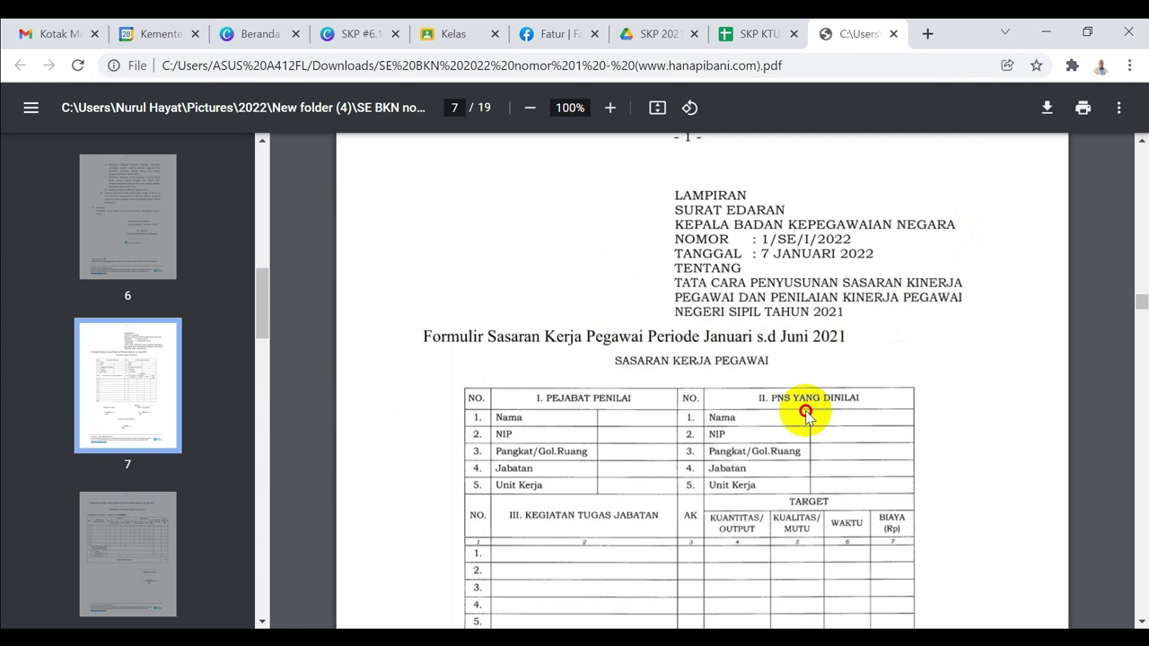
click(608, 356)
scroll(743, 368, down, 4)
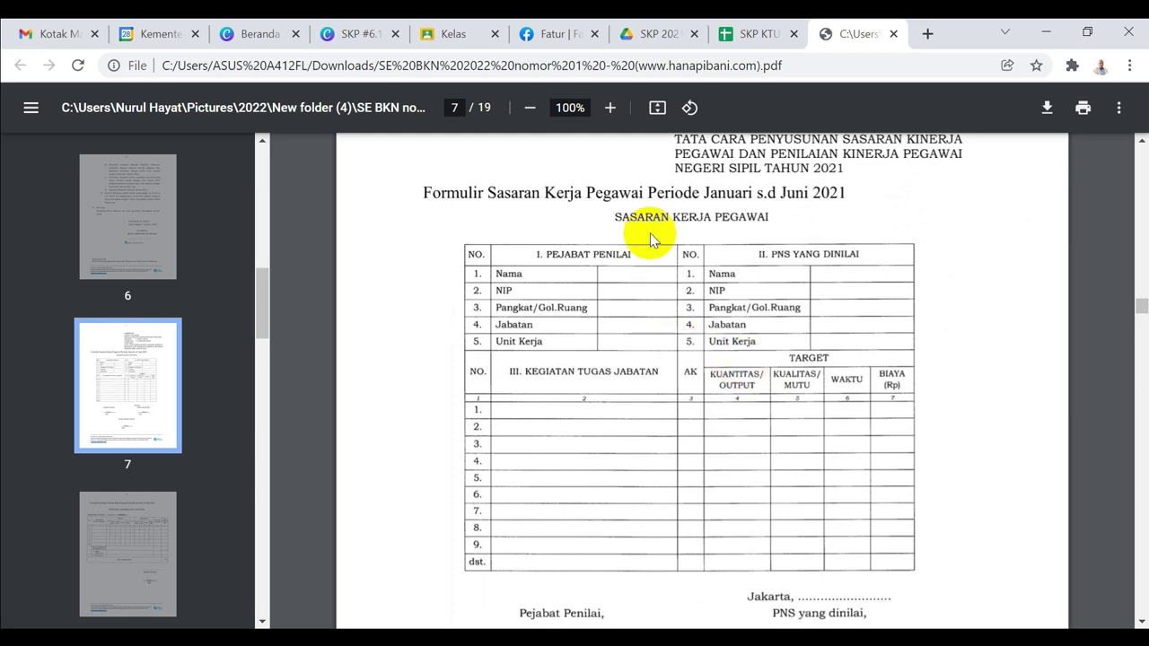
Step: Return to the SKP KTU JAN - DES 2021 spreadsheet and view the SKP JAN-JUN sheet
click(725, 36)
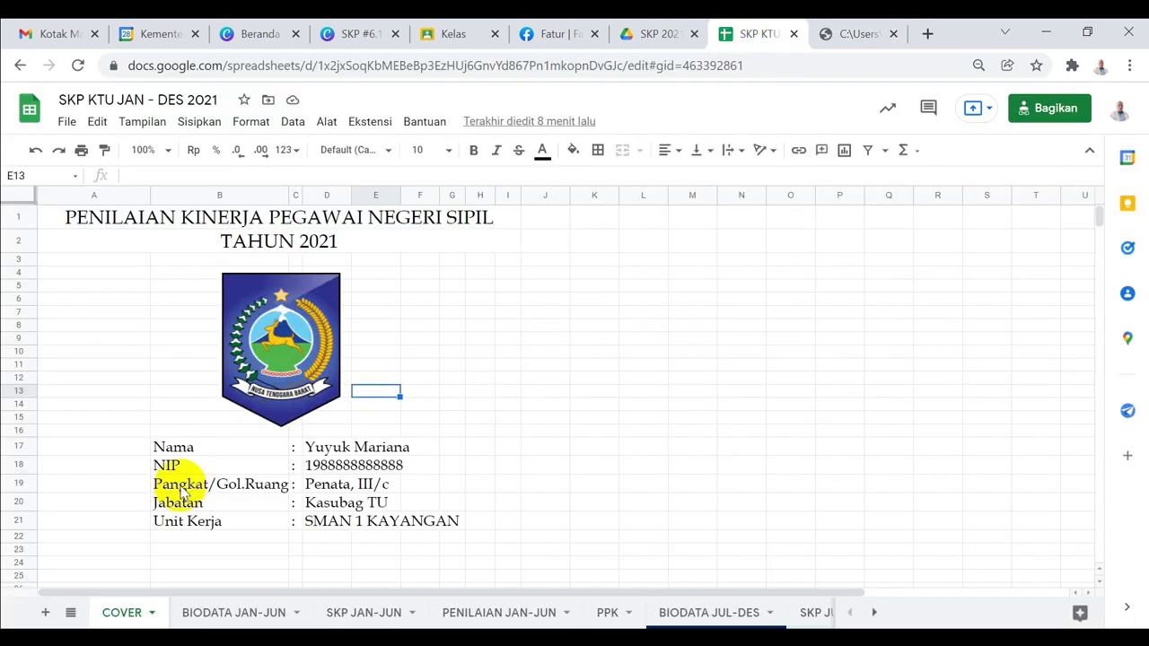
click(358, 620)
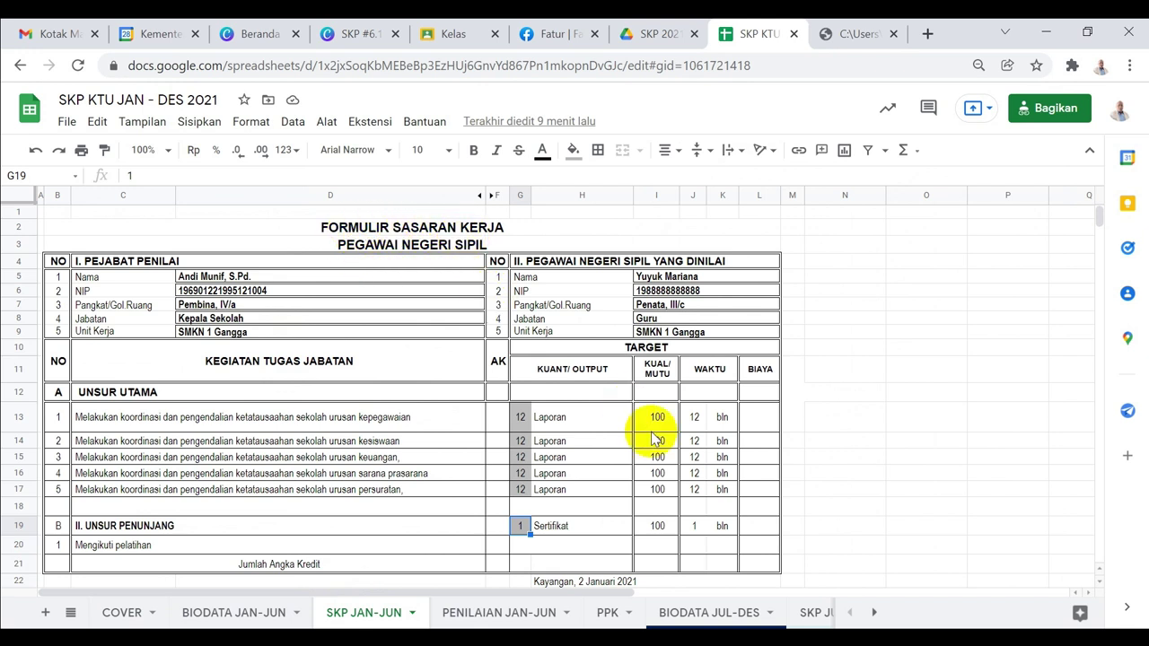
click(844, 470)
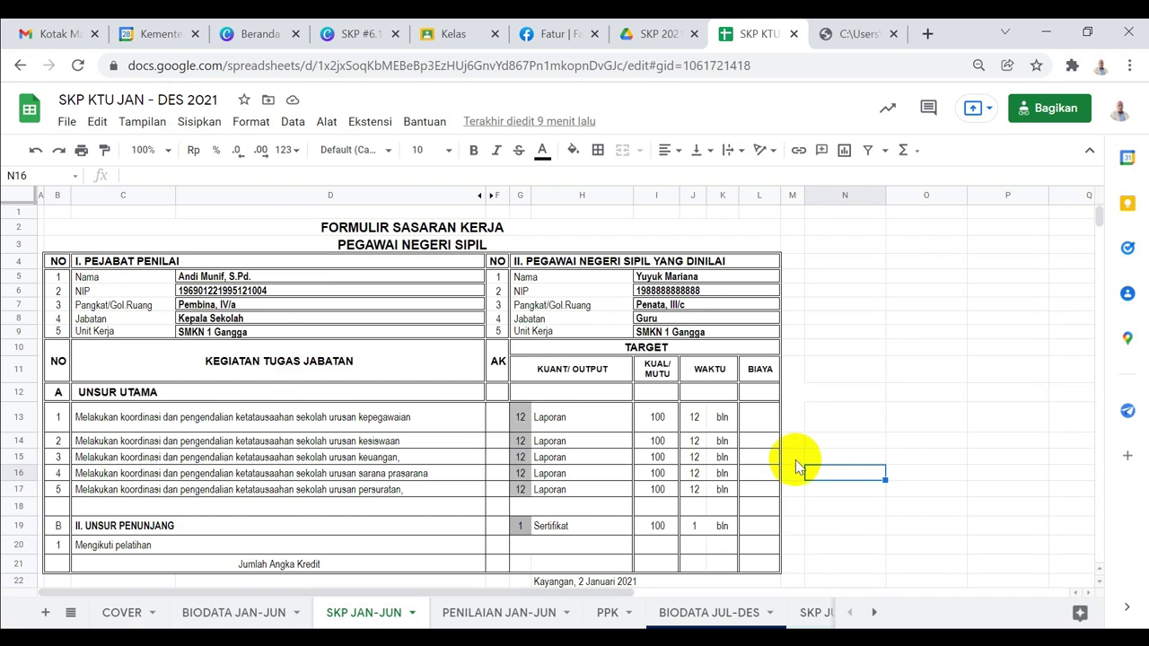
Step: Go back to the circular PDF and check the target table and signature blocks of the form on page 7
click(852, 34)
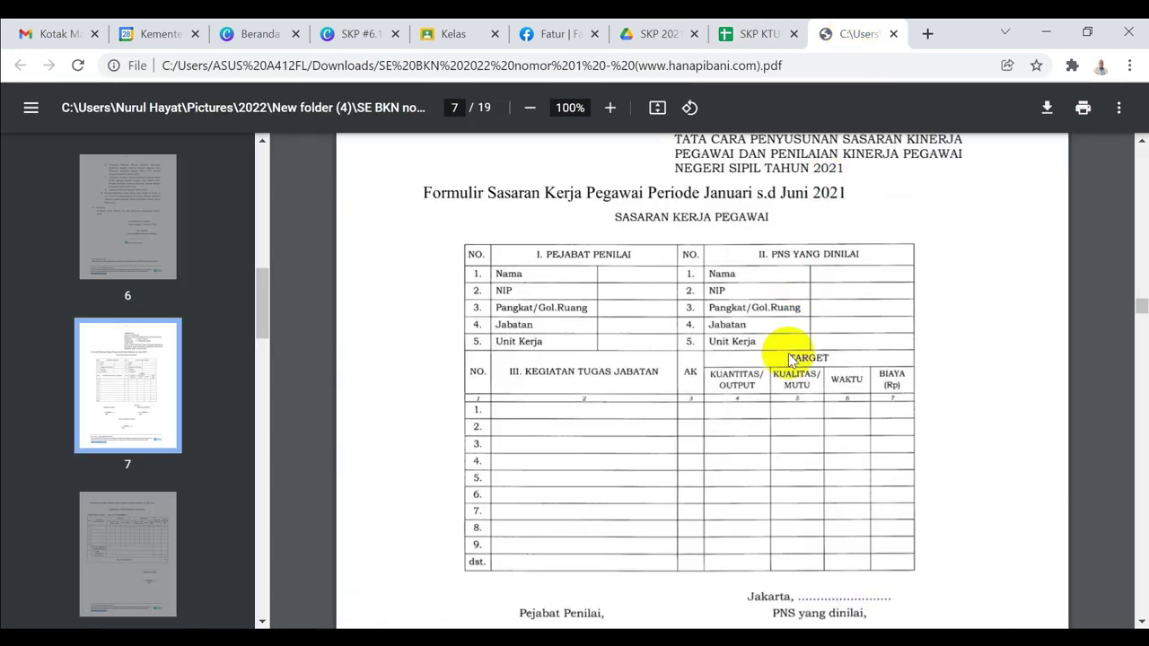
scroll(789, 356, down, 3)
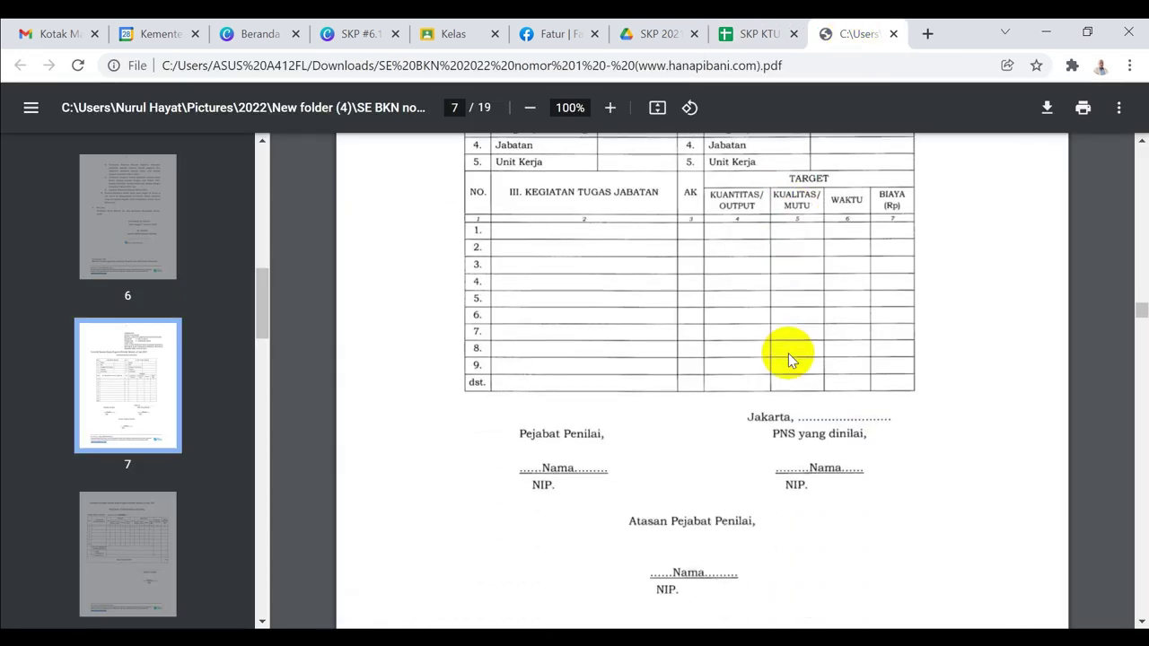
scroll(789, 358, down, 1)
scroll(789, 359, down, 2)
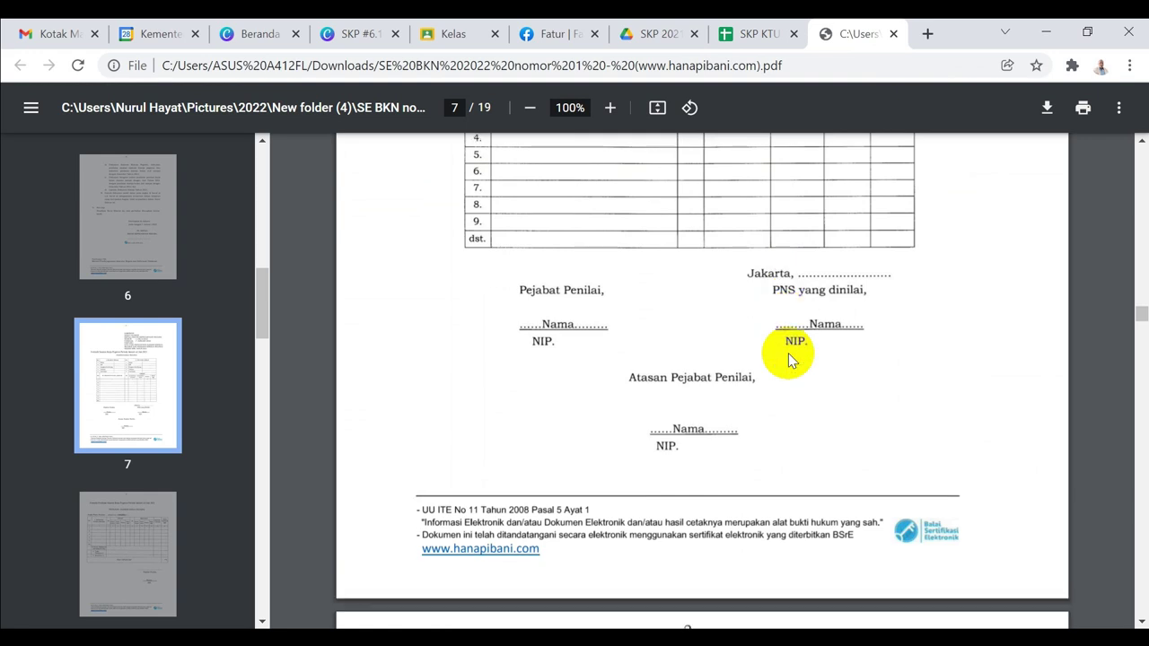
scroll(789, 359, down, 1)
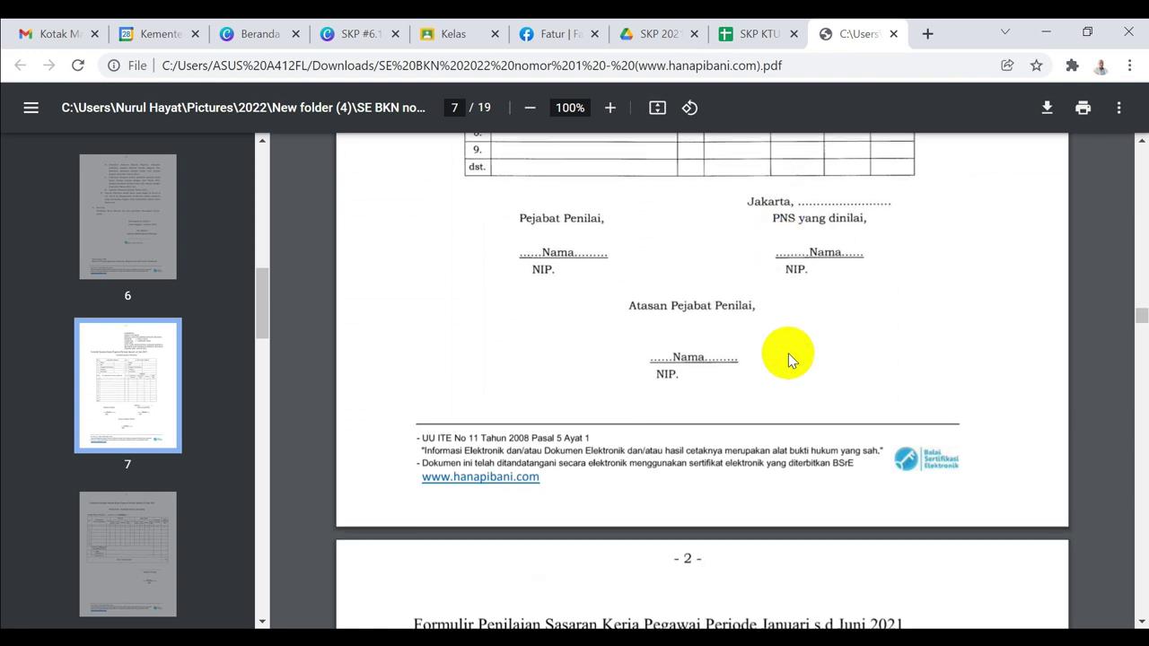
scroll(789, 358, up, 6)
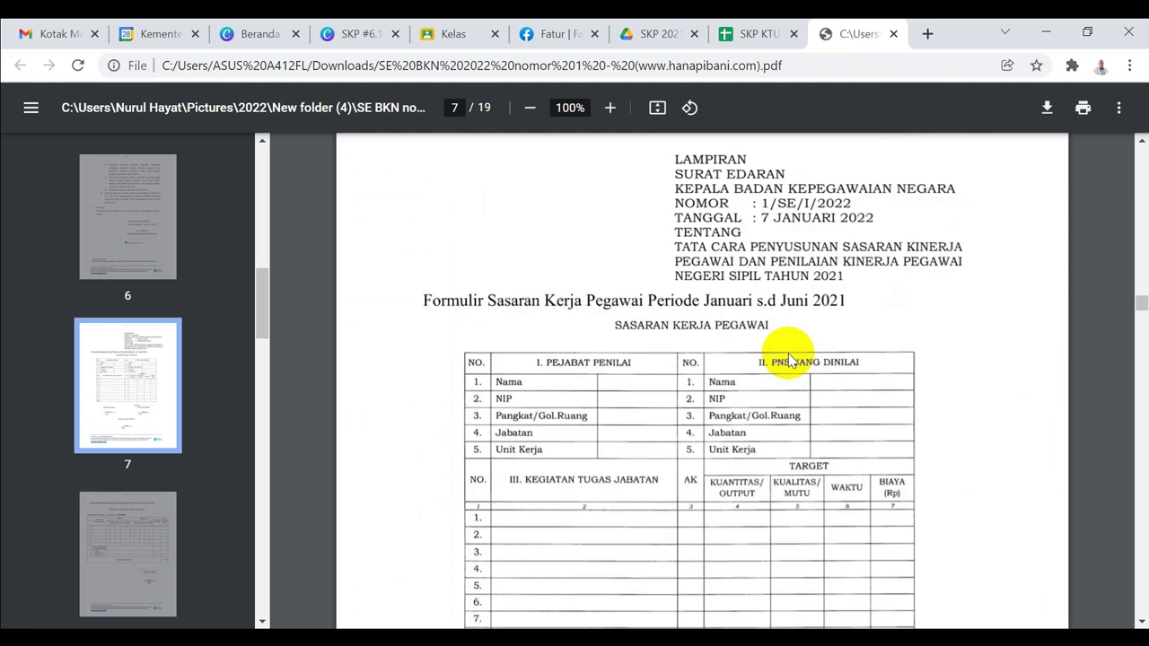
Step: Examine the January to June 2021 work target assessment form on page 8 of the circular
scroll(789, 359, down, 8)
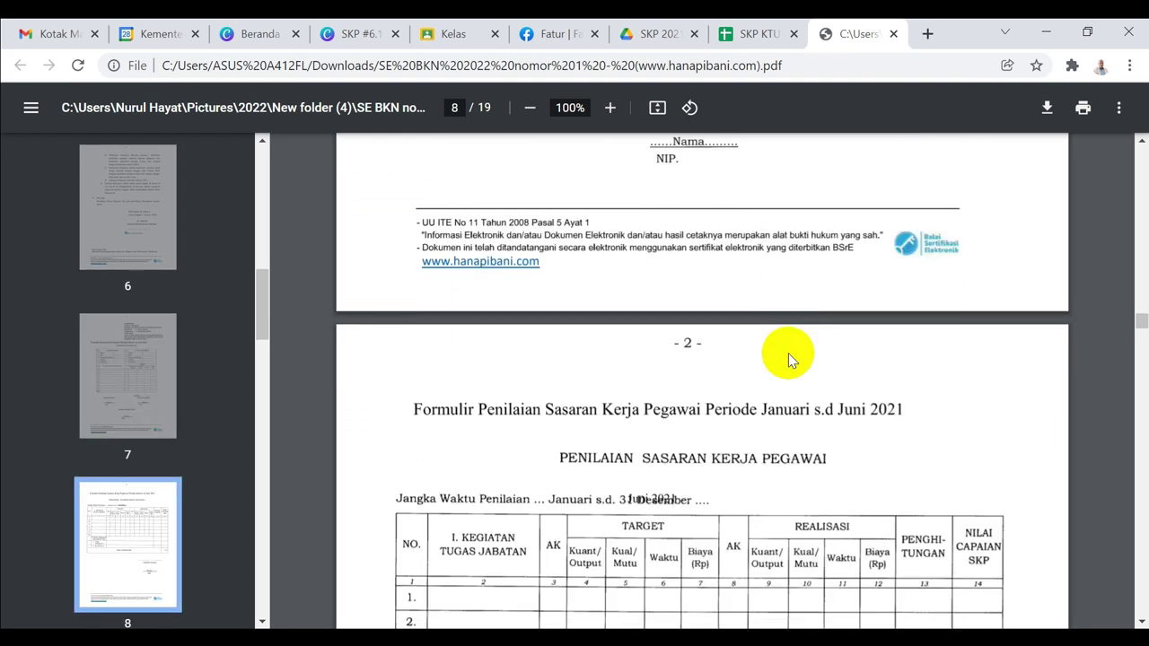
scroll(788, 357, down, 3)
scroll(788, 356, up, 2)
scroll(789, 358, up, 1)
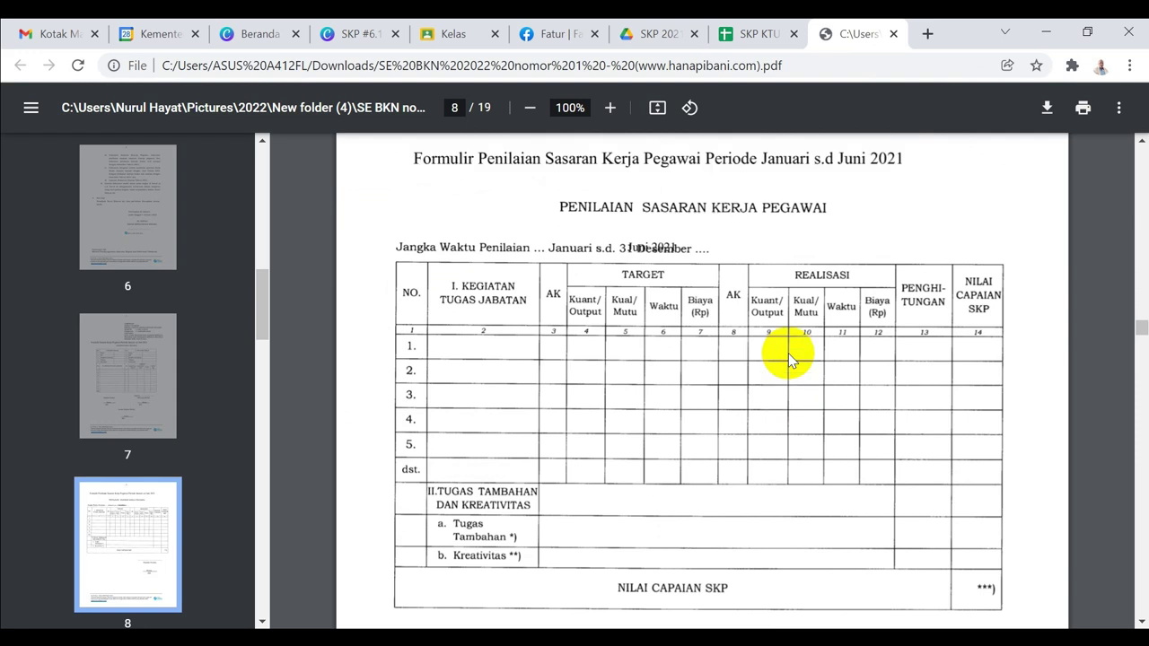
scroll(790, 359, down, 20)
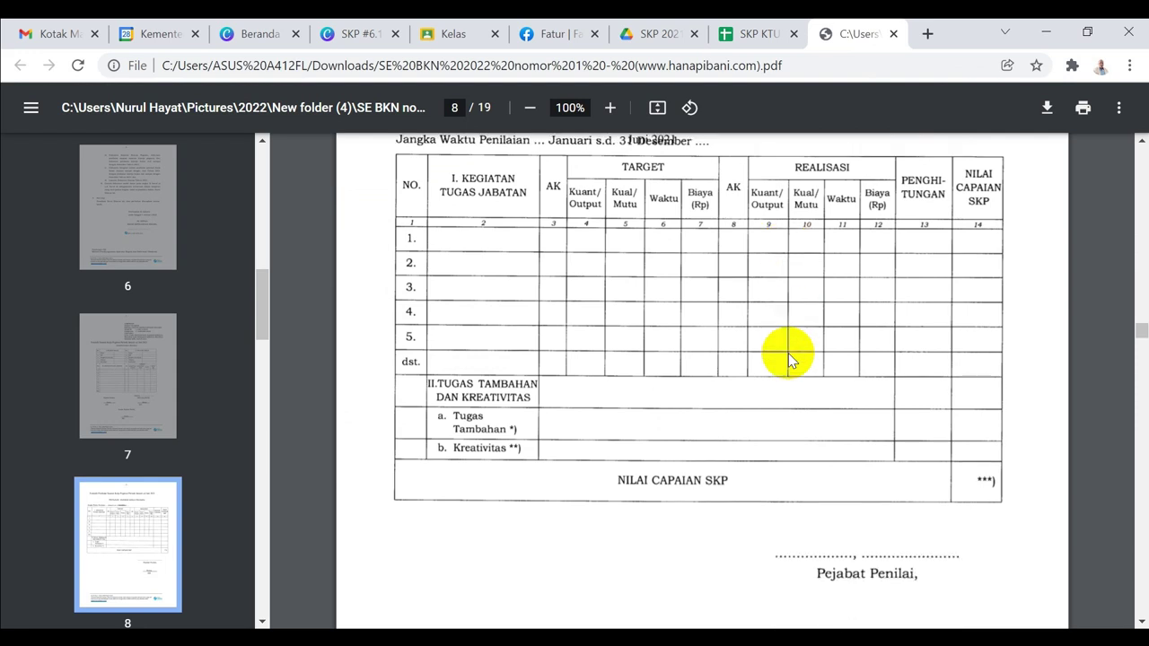
Step: Examine the Penilaian Prestasi Kerja form on pages 9 and 10, including the work behaviour and objection sections
scroll(790, 359, down, 3)
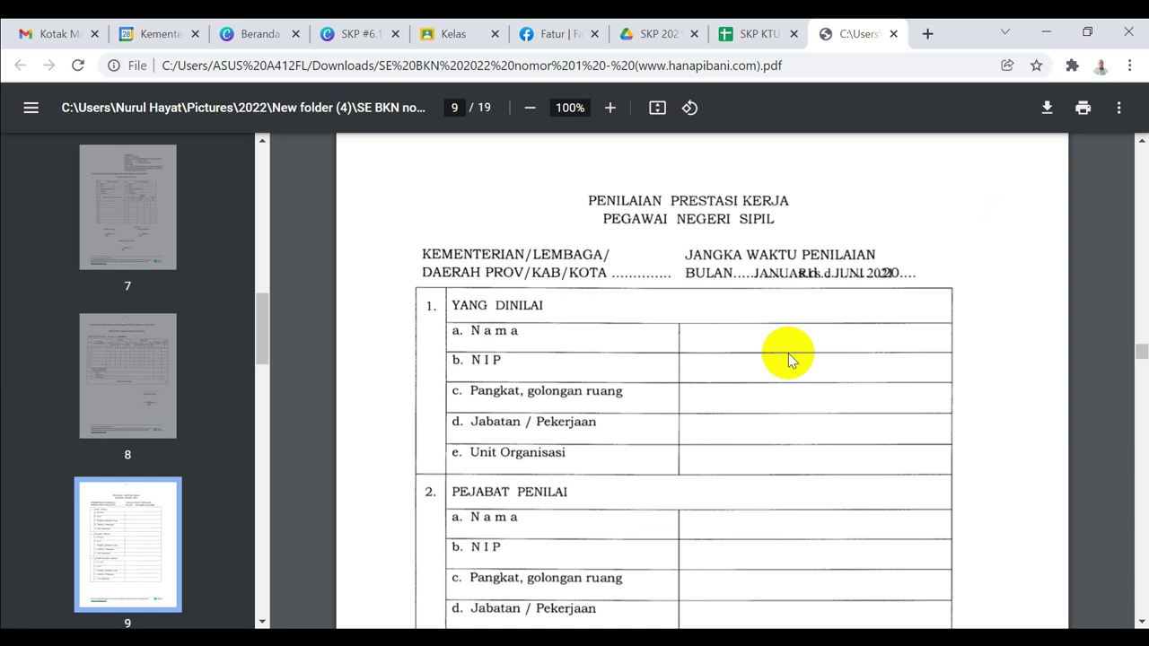
scroll(789, 357, down, 2)
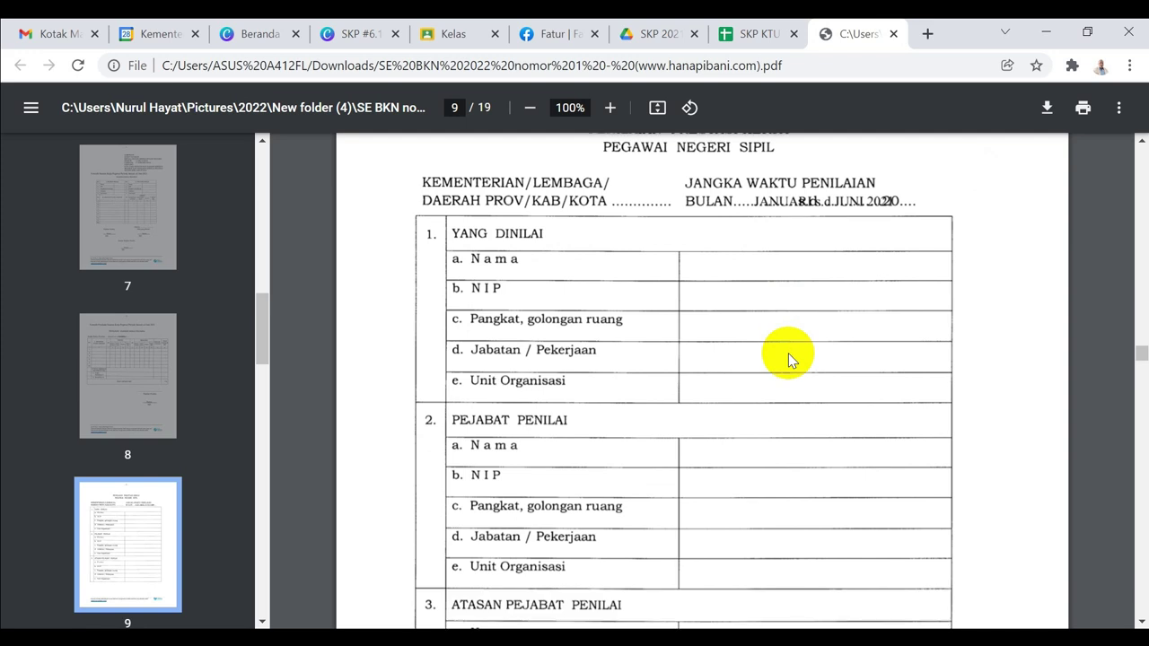
scroll(788, 359, up, 1)
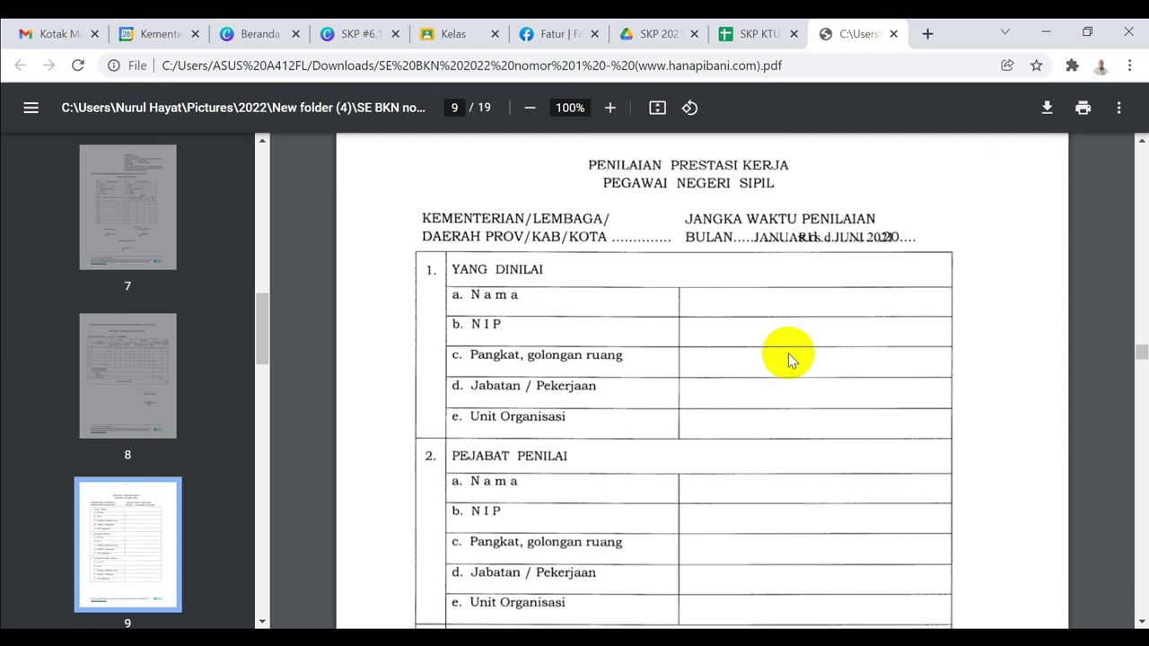
scroll(788, 357, down, 5)
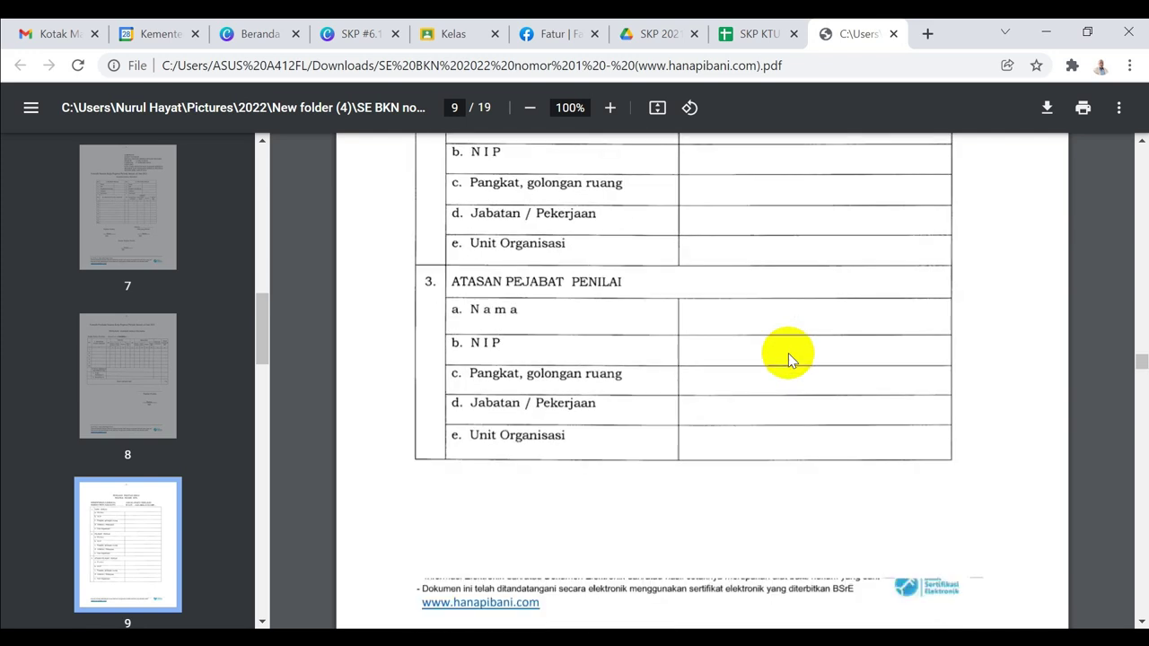
scroll(789, 357, down, 5)
scroll(788, 353, down, 3)
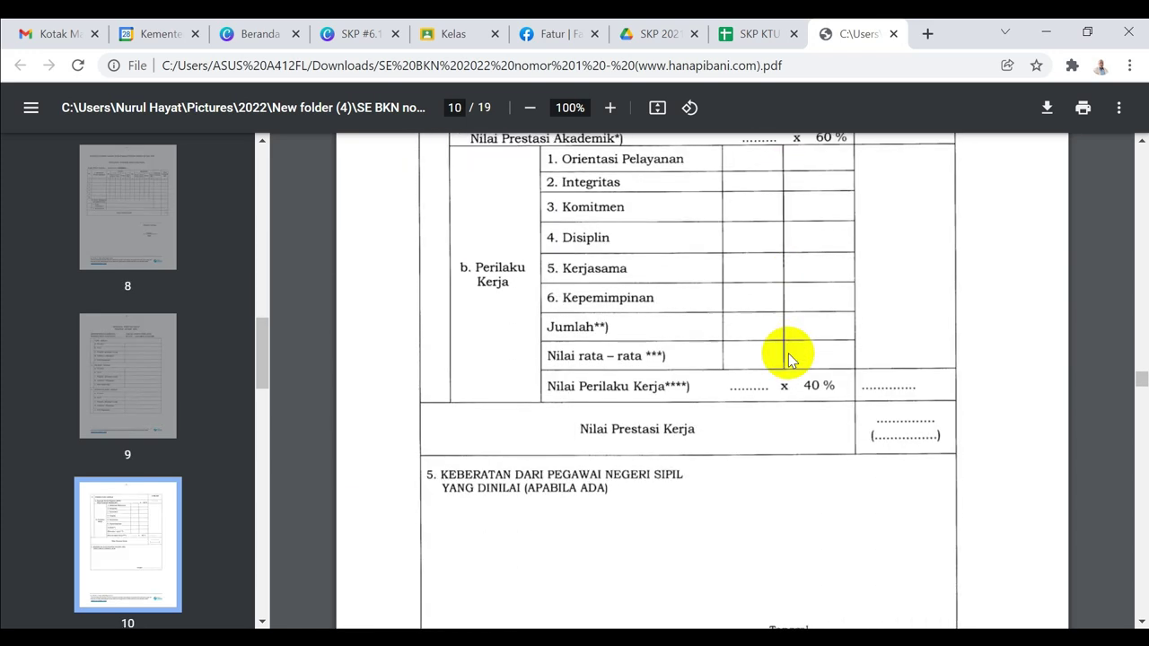
scroll(788, 353, down, 1)
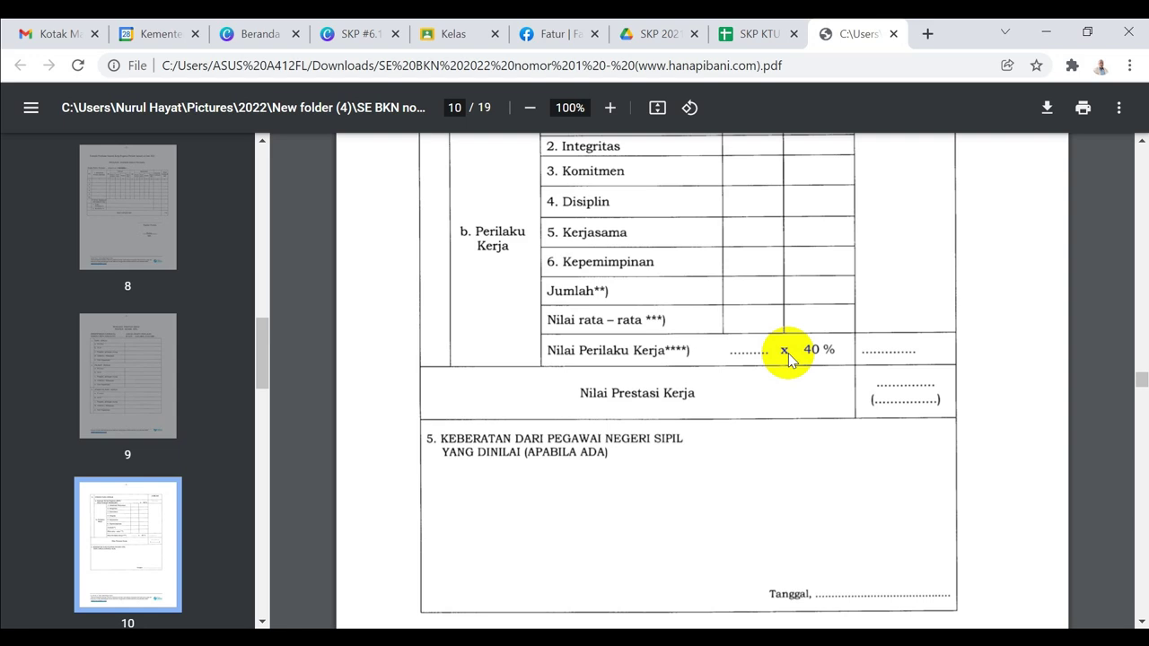
scroll(788, 353, down, 1)
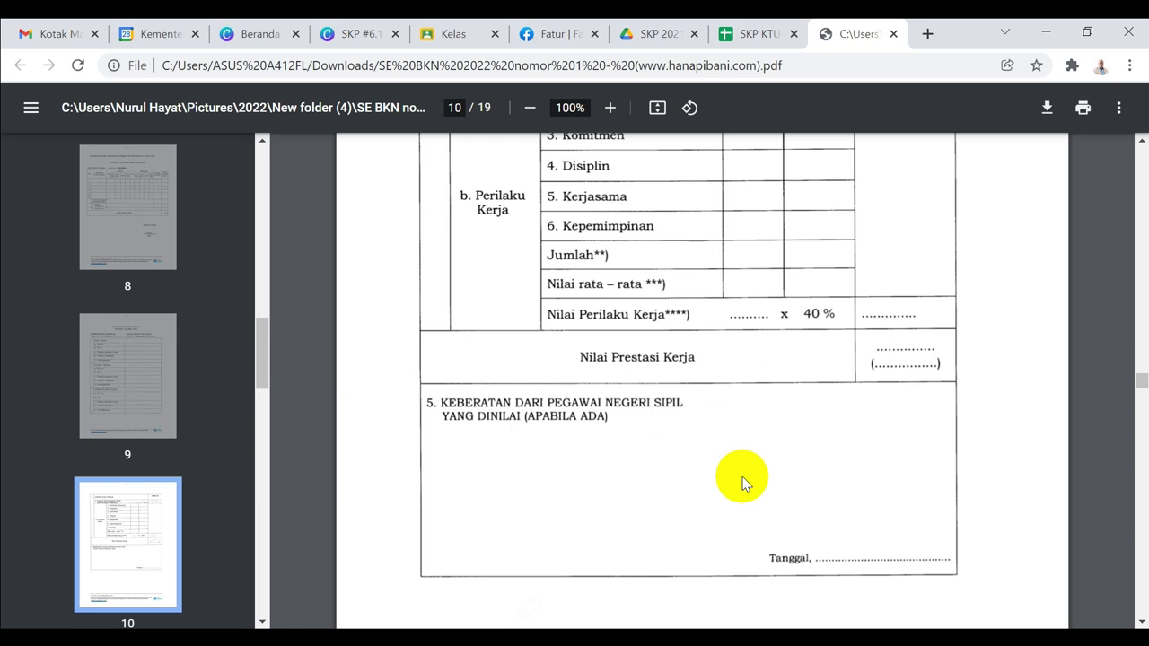
scroll(743, 484, down, 2)
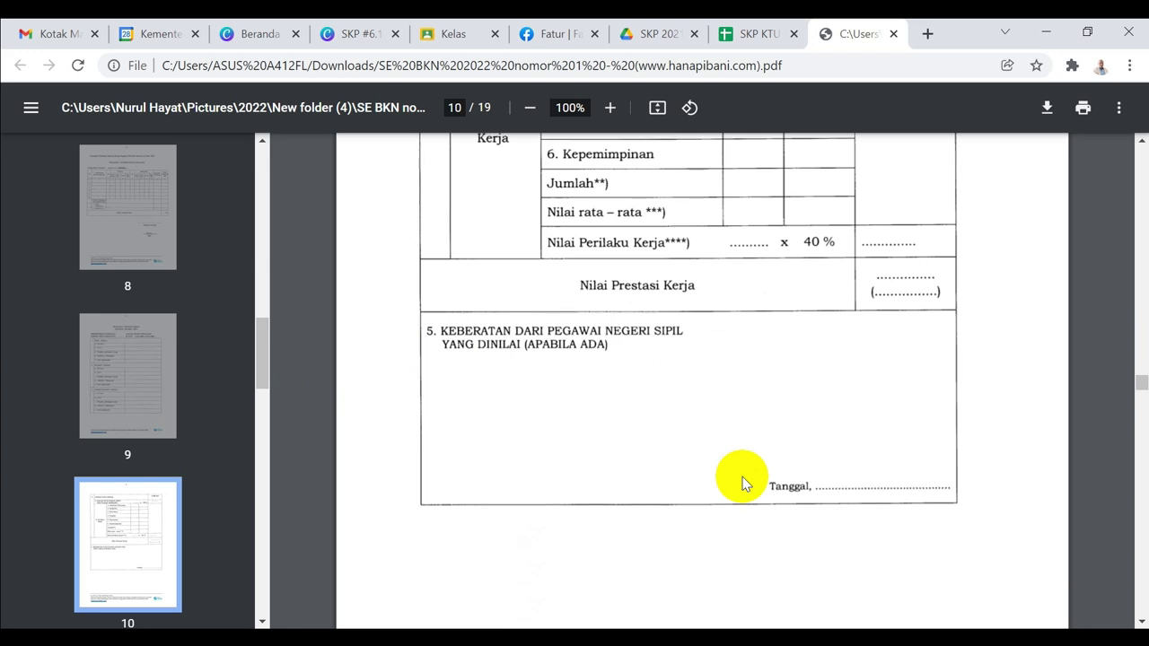
Step: Look through the July to December 2021 forms on pages 11 and 12, up to the SKP Pejabat Administrasi form
scroll(742, 484, down, 6)
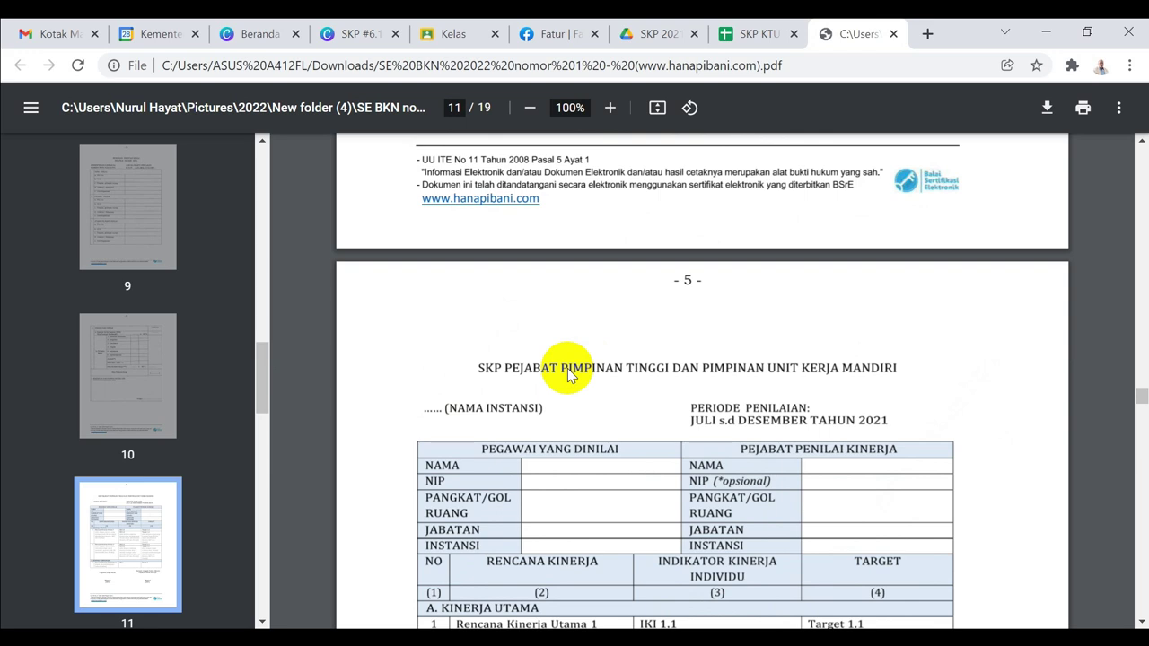
scroll(567, 368, down, 10)
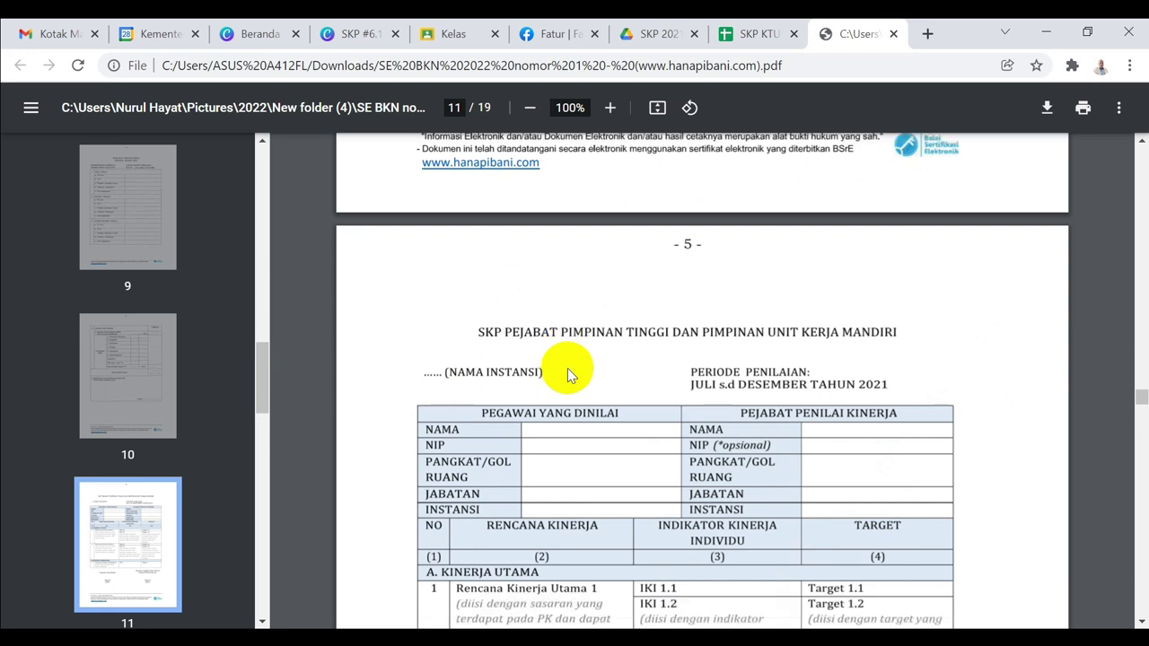
scroll(568, 373, down, 3)
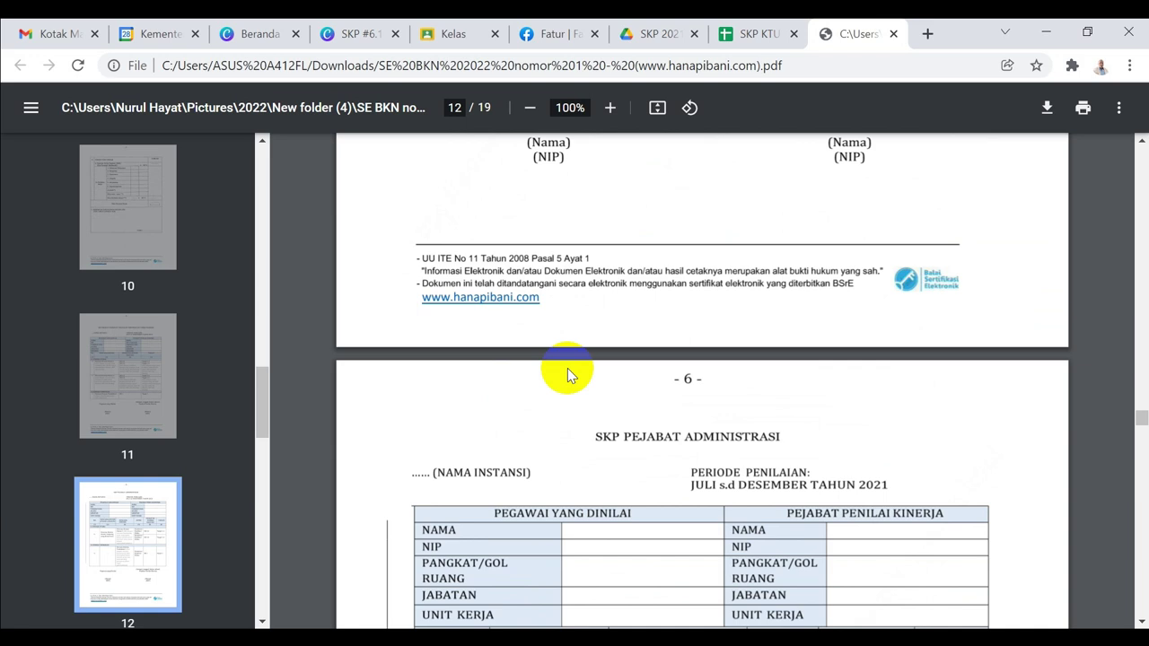
scroll(567, 368, down, 4)
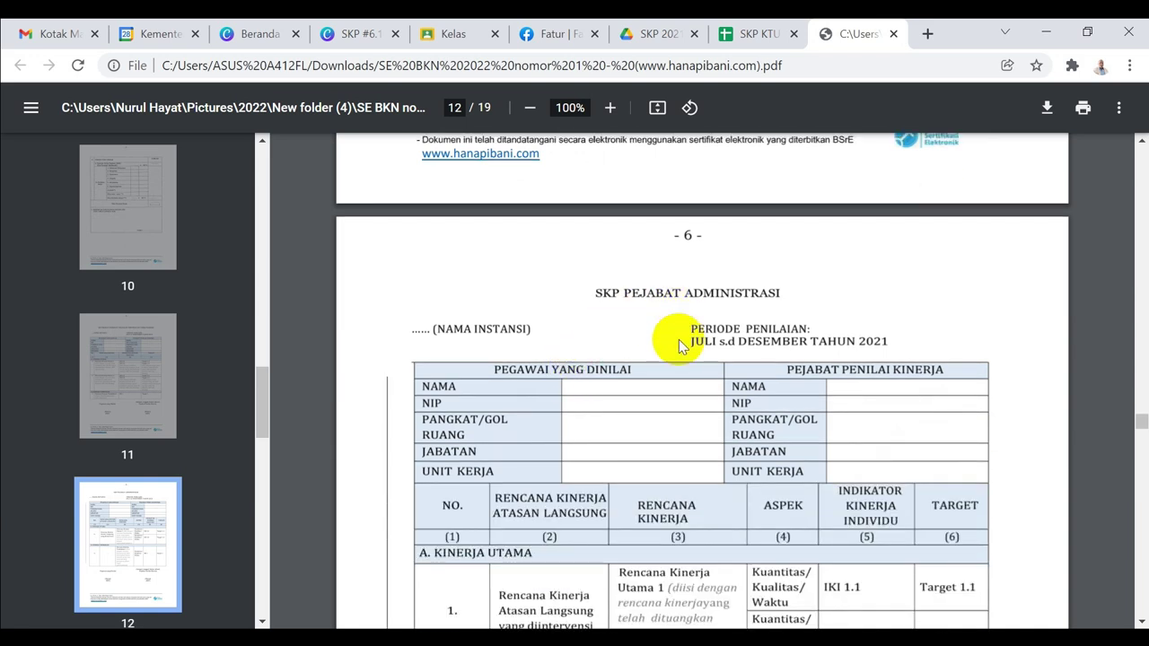
scroll(669, 399, down, 2)
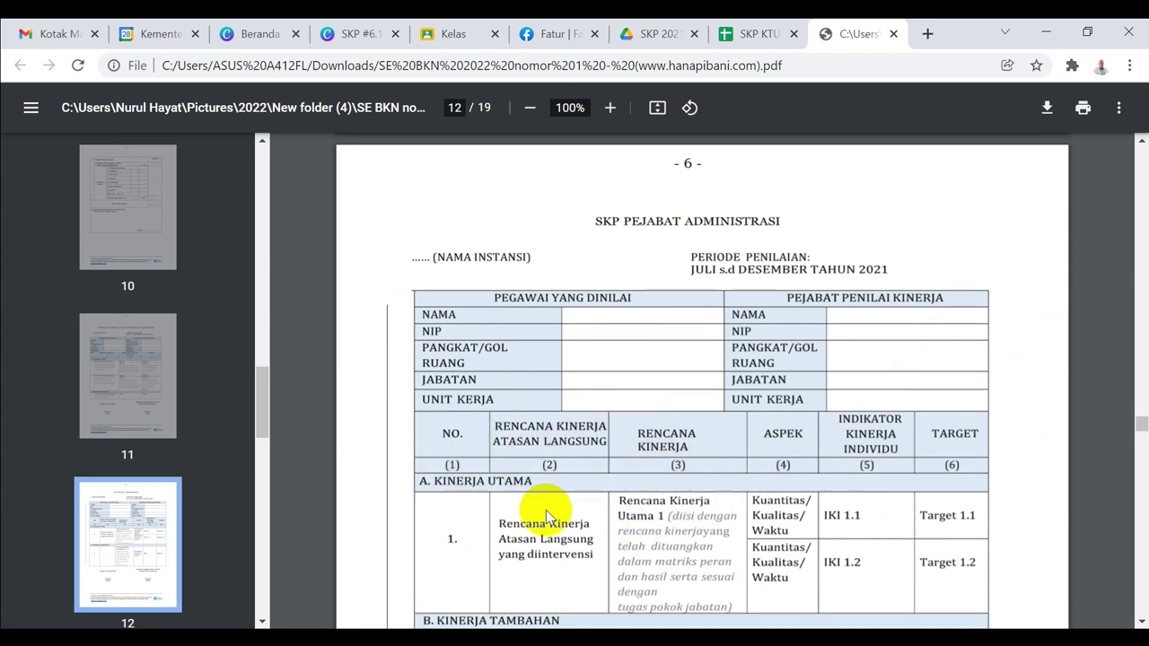
Step: Switch back to the SKP KTU JAN - DES 2021 spreadsheet and open the SKP JUL-DES sheet
click(741, 33)
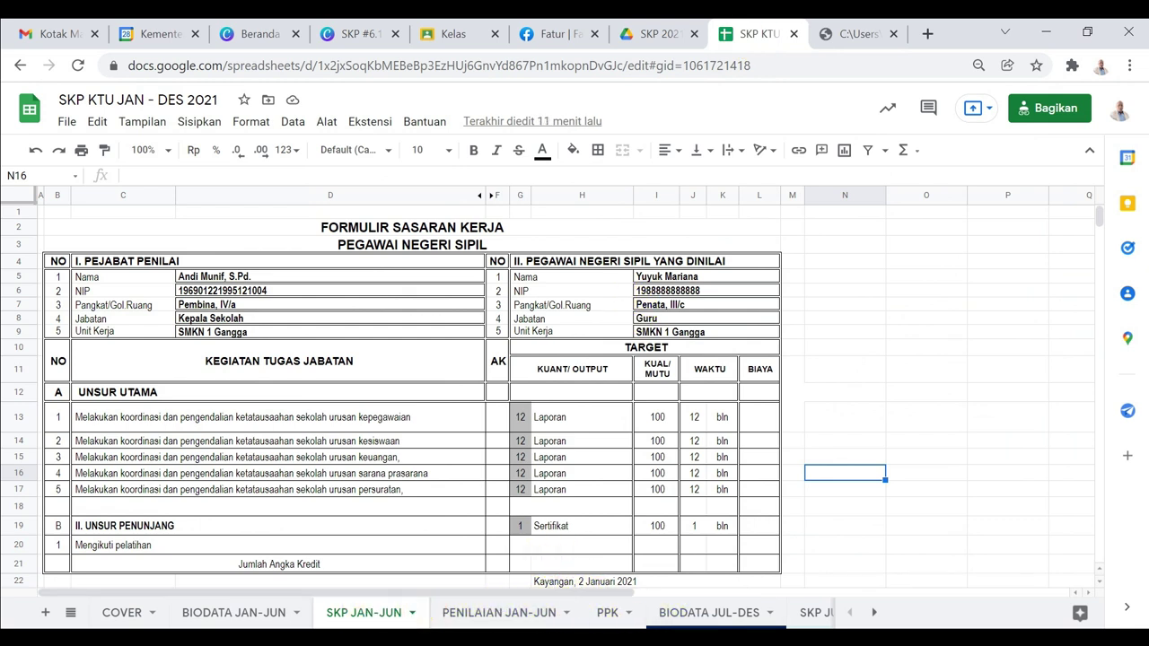
click(874, 614)
click(876, 616)
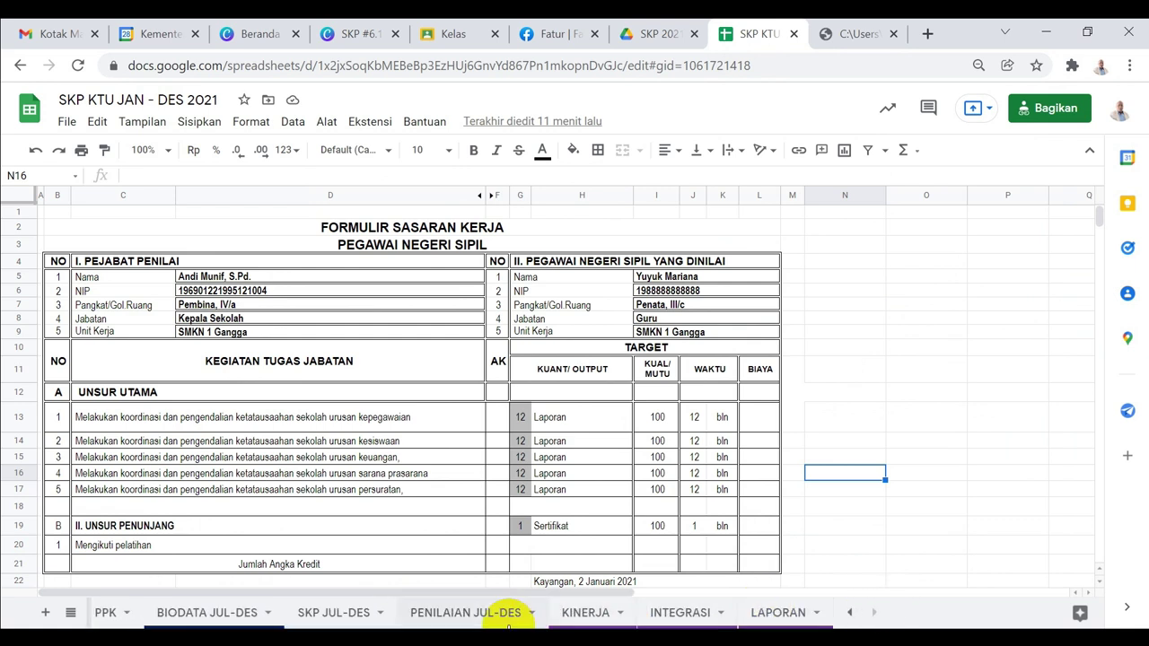
click(338, 614)
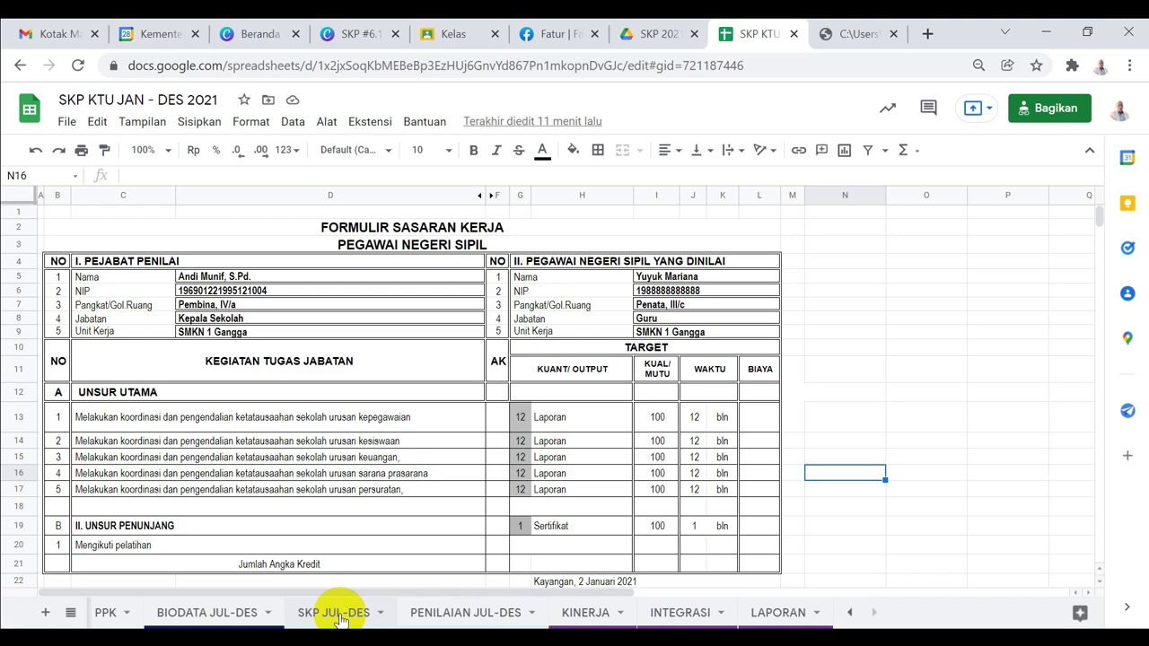
key(ctrl+Home)
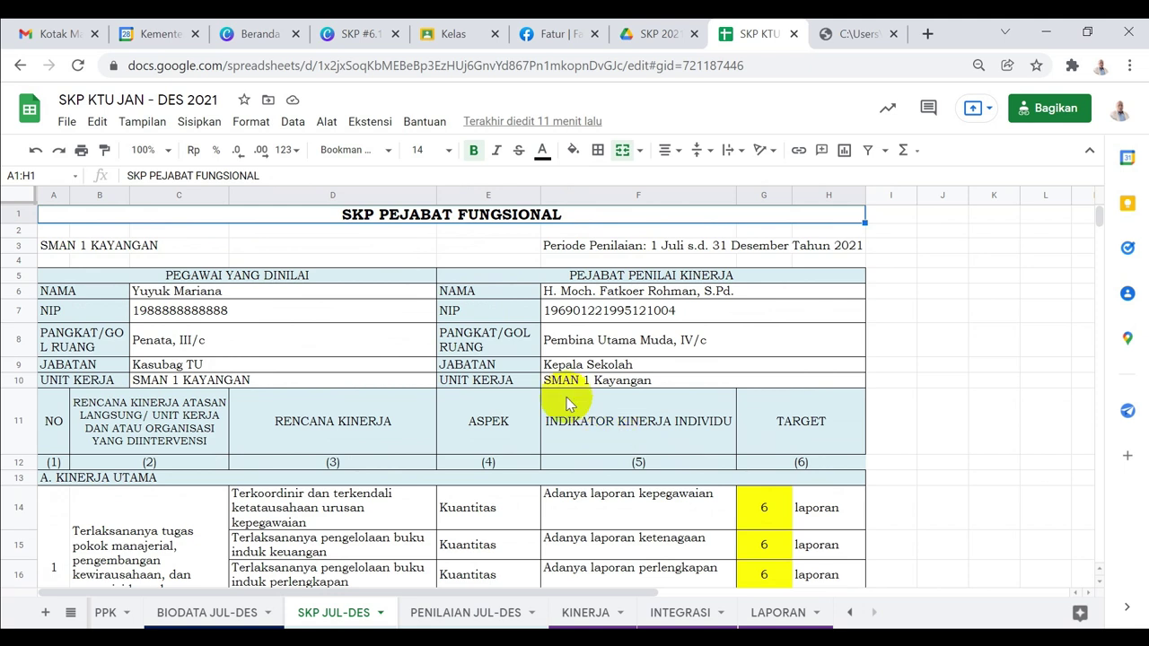
Step: Change the form title in row 1 of the SKP JUL-DES sheet to SKP PEJABAT ADMINISTRASI
click(558, 218)
double_click(558, 218)
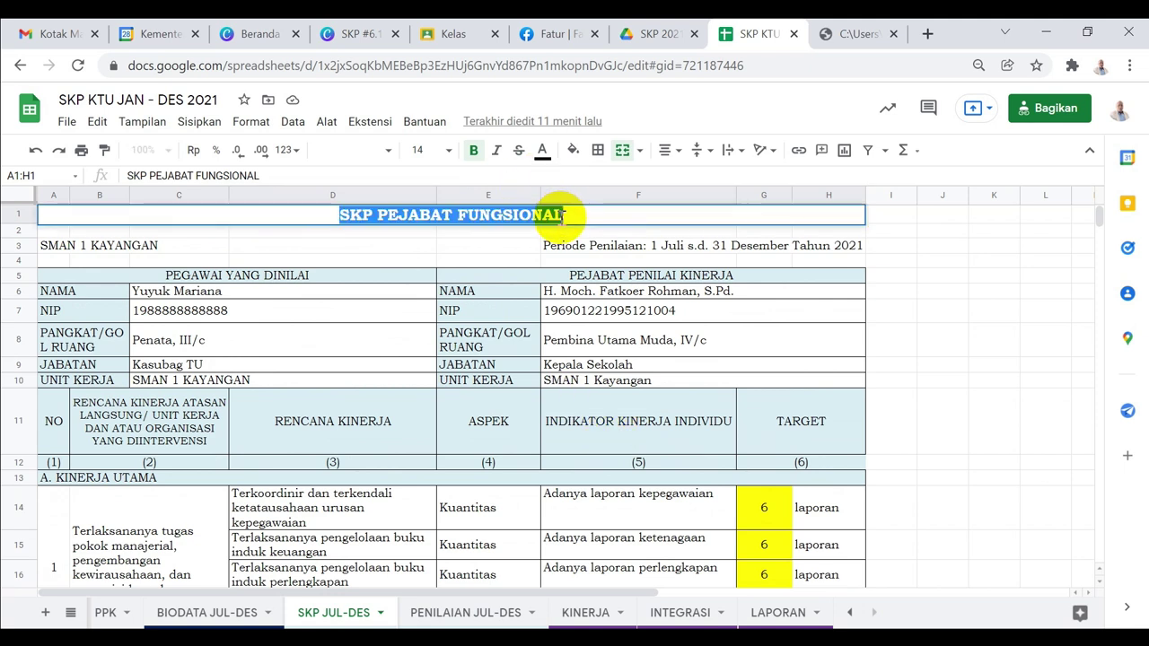
key(BackSpace)
key(BackSpace)
key(BackSpace)
key(BackSpace)
key(BackSpace)
key(BackSpace)
key(BackSpace)
key(BackSpace)
key(BackSpace)
key(BackSpace)
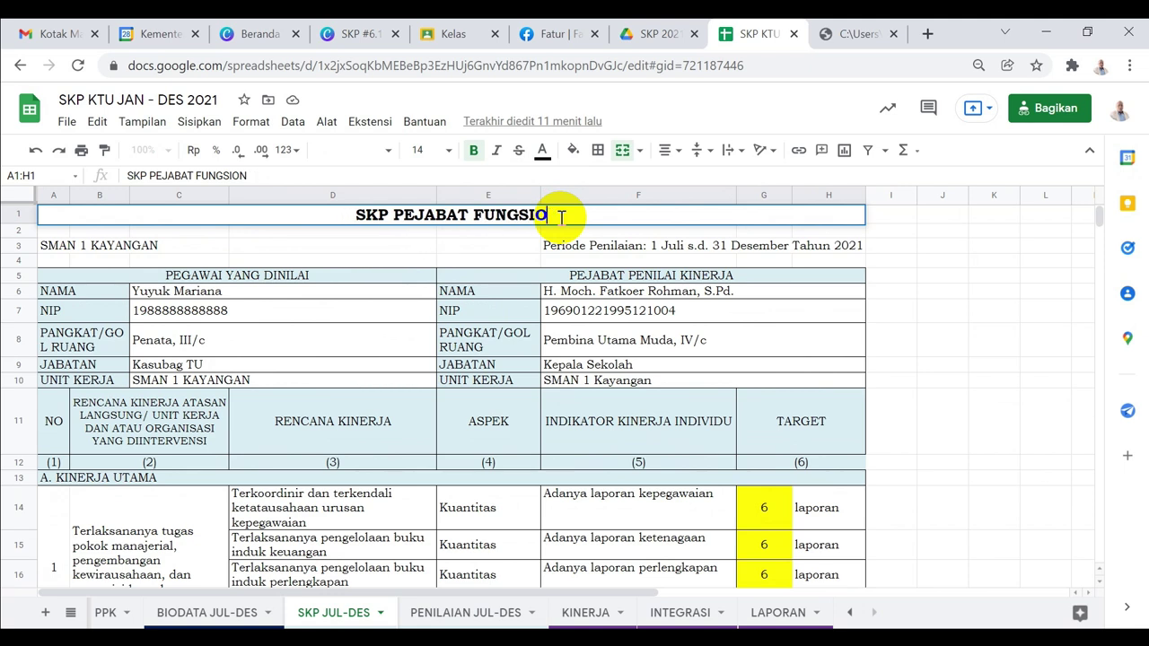
text(A)
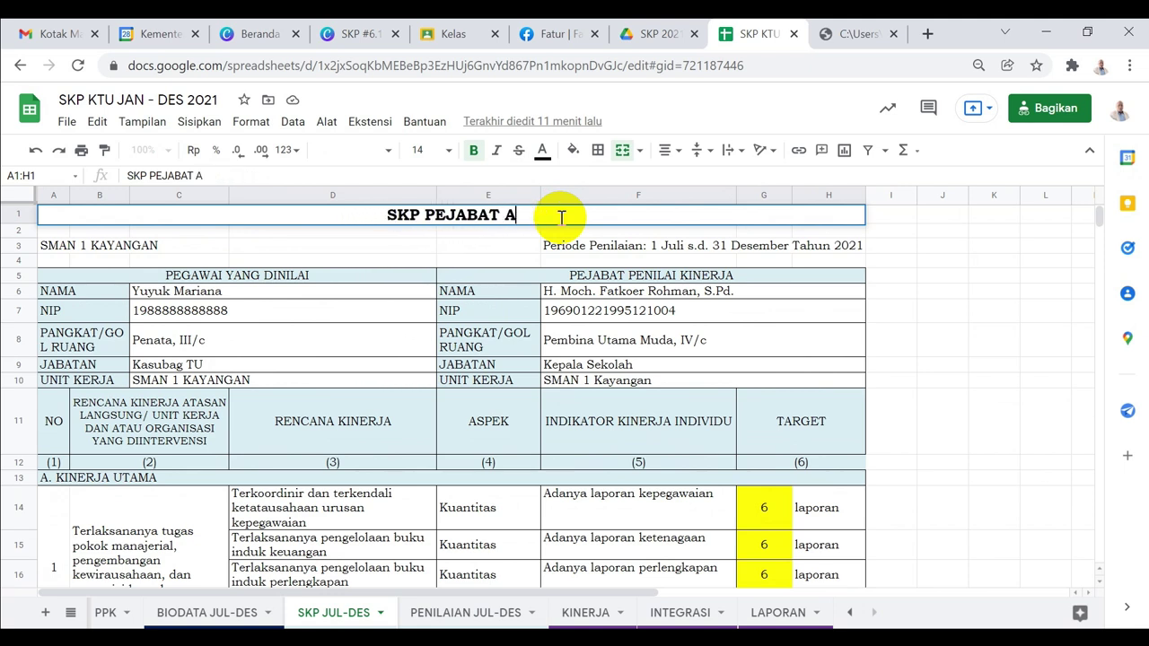
text(DMINISTRASI)
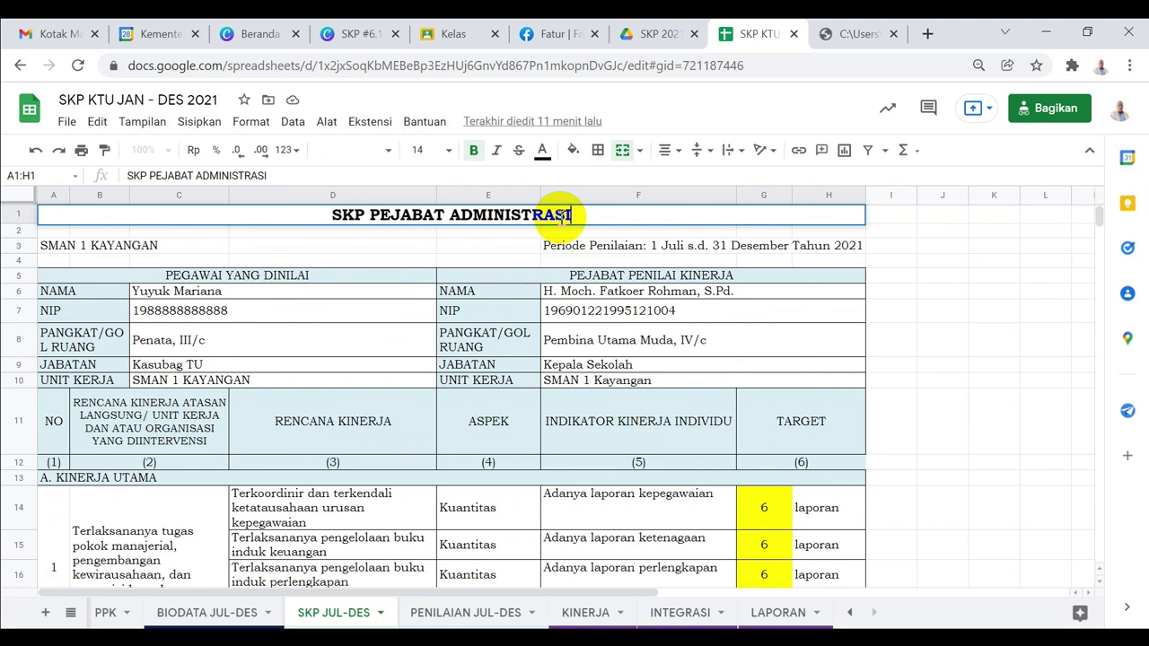
Step: Commit the edited form title SKP PEJABAT ADMINISTRASI in row 1 of the SKP JUL-DES sheet
key(Return)
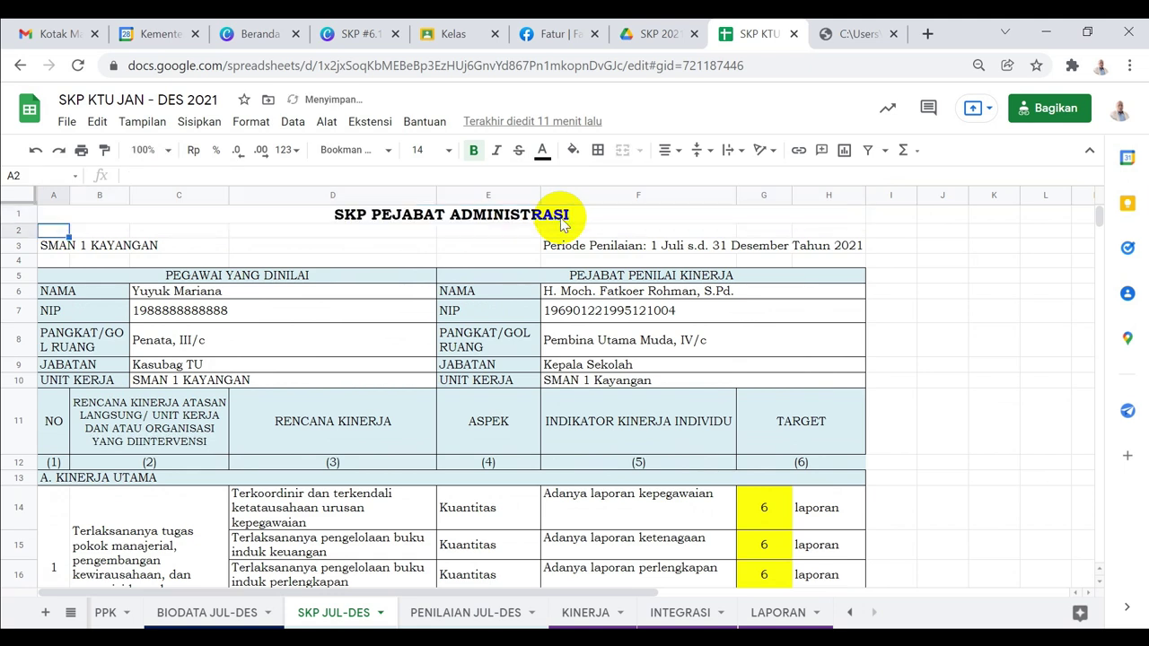
Step: Examine the PENILAIAN JUL-DES sheet from its title down to the NILAI SASARAN KINERJA PEGAWAI row
click(451, 611)
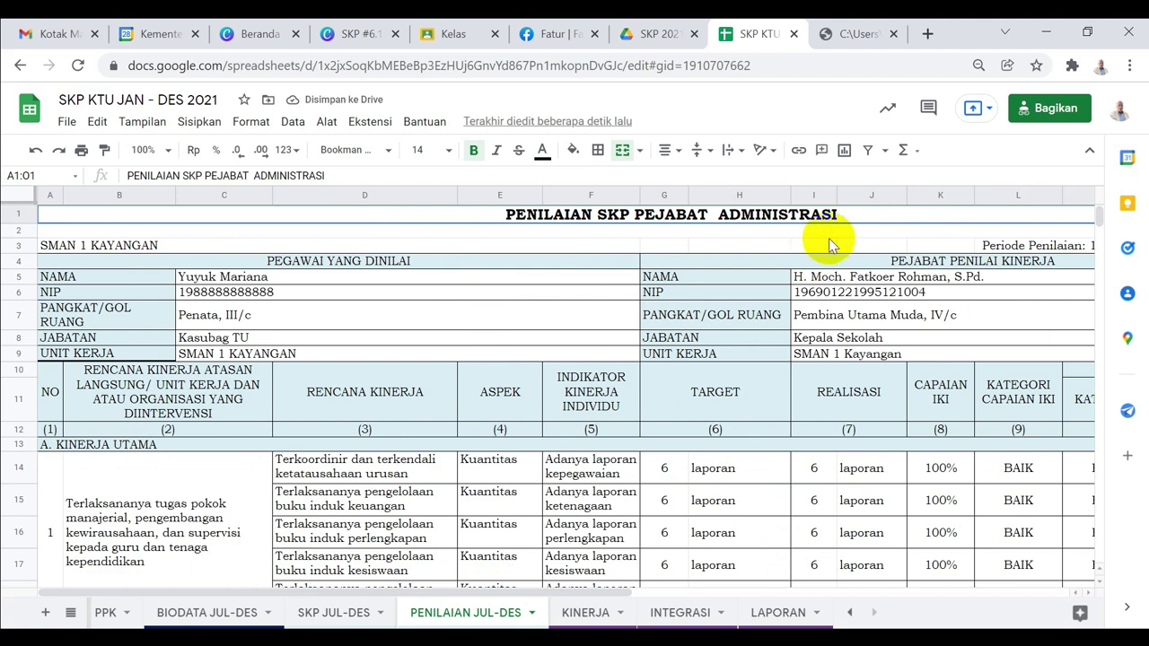
click(736, 367)
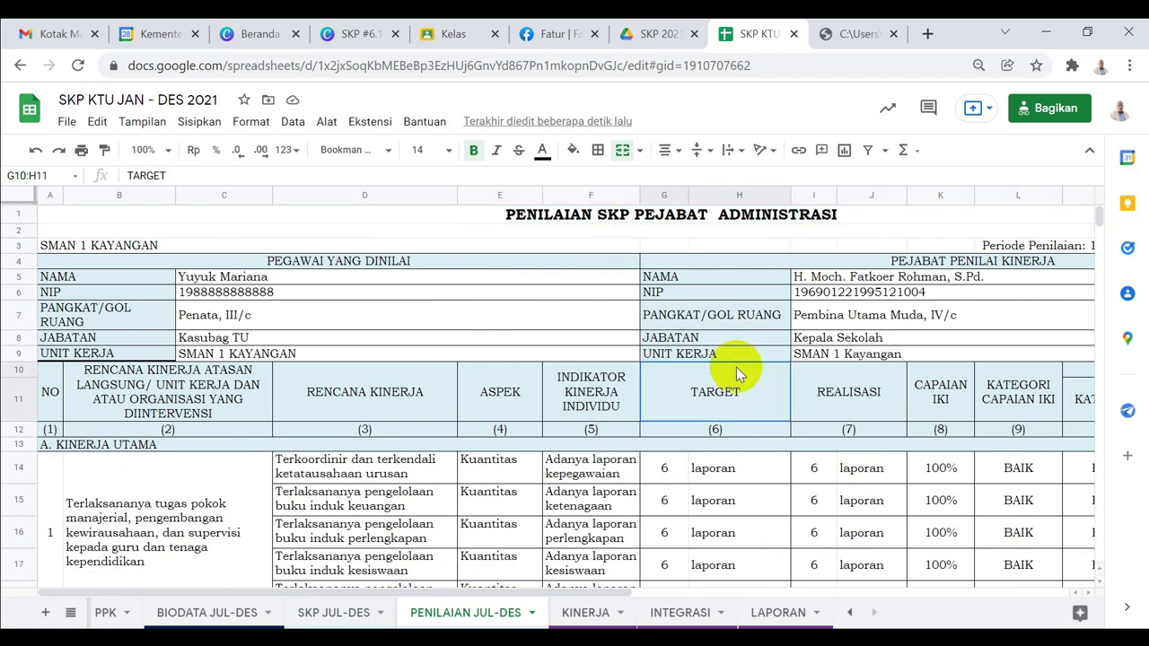
key(Down)
key(Down)
key(Down)
key(Down)
key(Down)
key(Down)
key(Down)
key(Down)
key(Down)
key(Down)
key(Down)
key(Down)
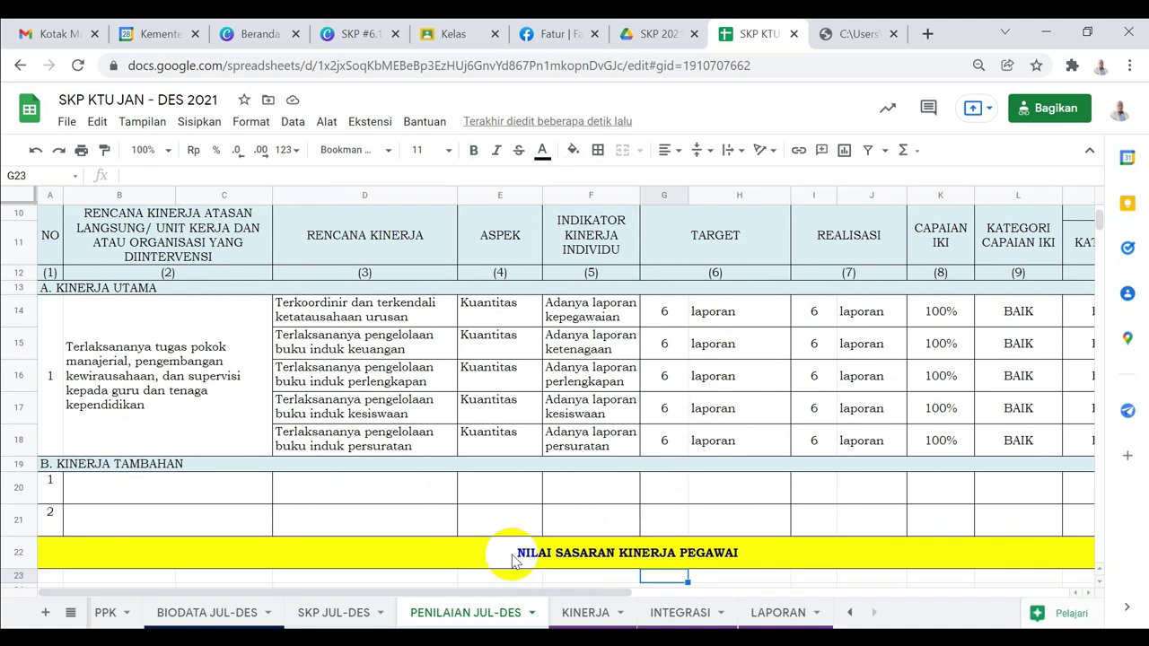
Step: Examine the KINERJA sheet from its title through the assessed elements to the rows below NILAI AKHIR
click(579, 614)
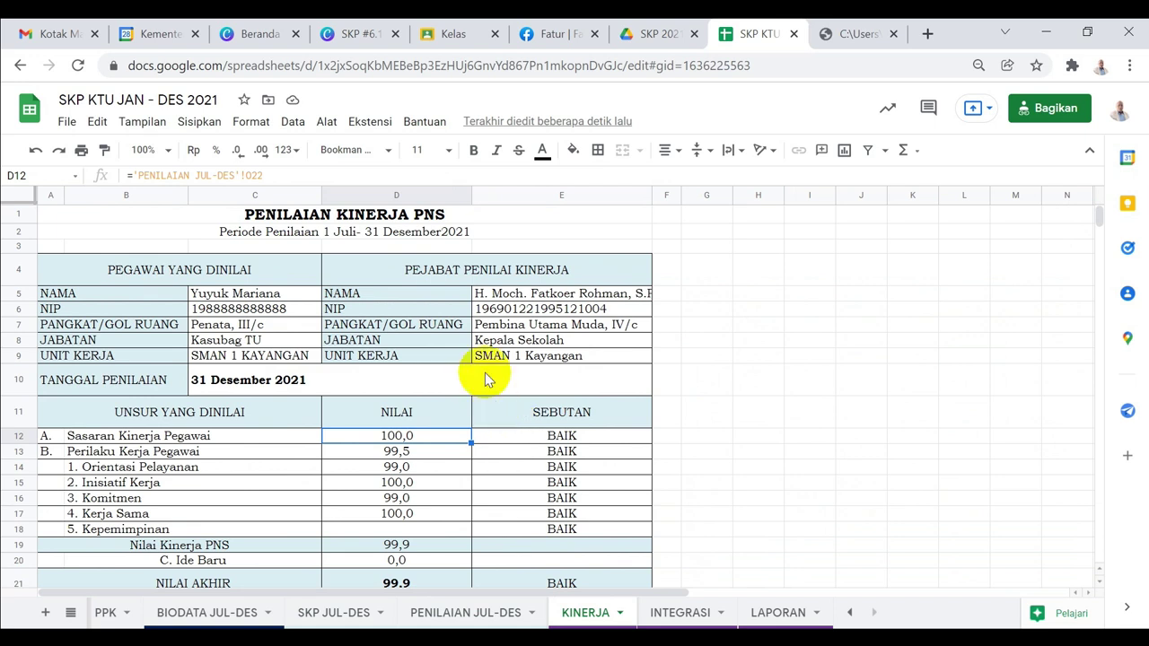
click(400, 218)
key(Down)
key(Down)
key(Down)
key(Down)
key(Down)
key(Down)
key(Down)
key(Down)
key(Down)
key(Down)
key(Down)
key(Down)
key(Down)
key(Down)
key(Down)
key(Down)
key(Down)
key(Down)
key(Down)
key(Down)
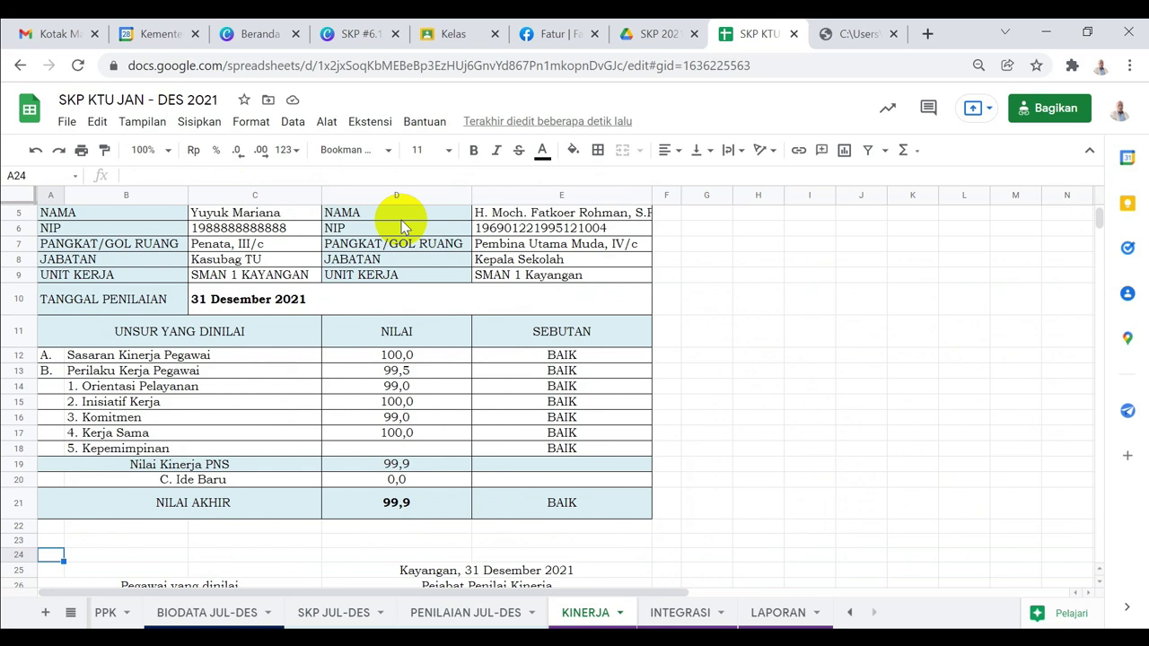
Step: Review the INTEGRASI sheet and the LAPORAN sheet down to its PERMASALAHAN section
click(669, 613)
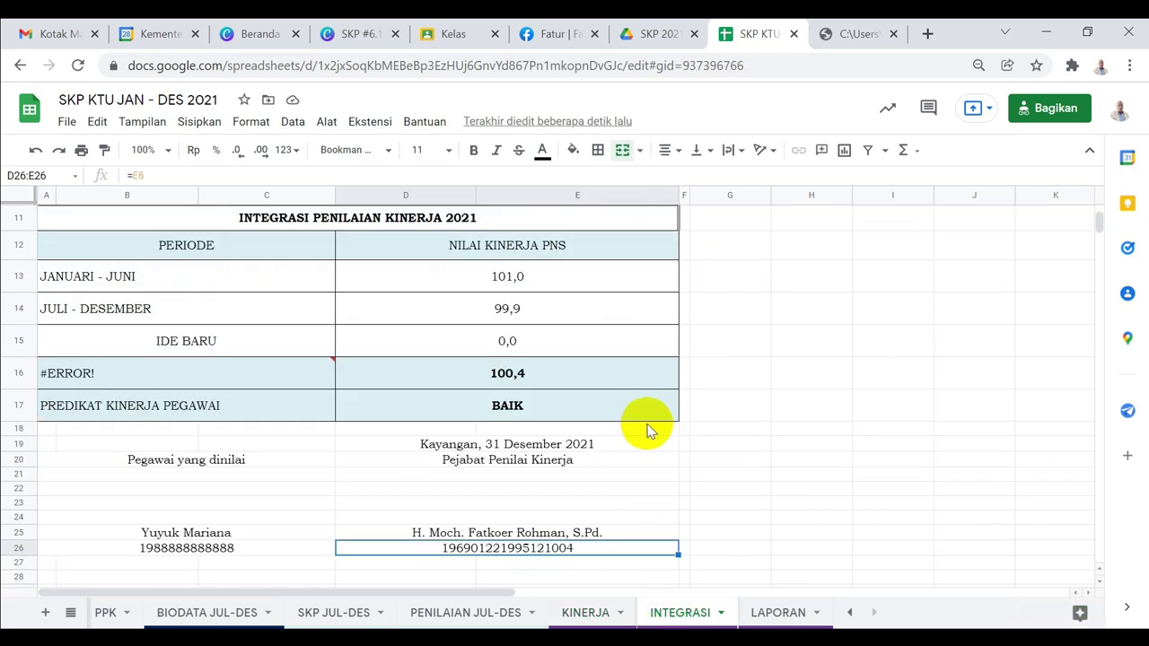
click(772, 609)
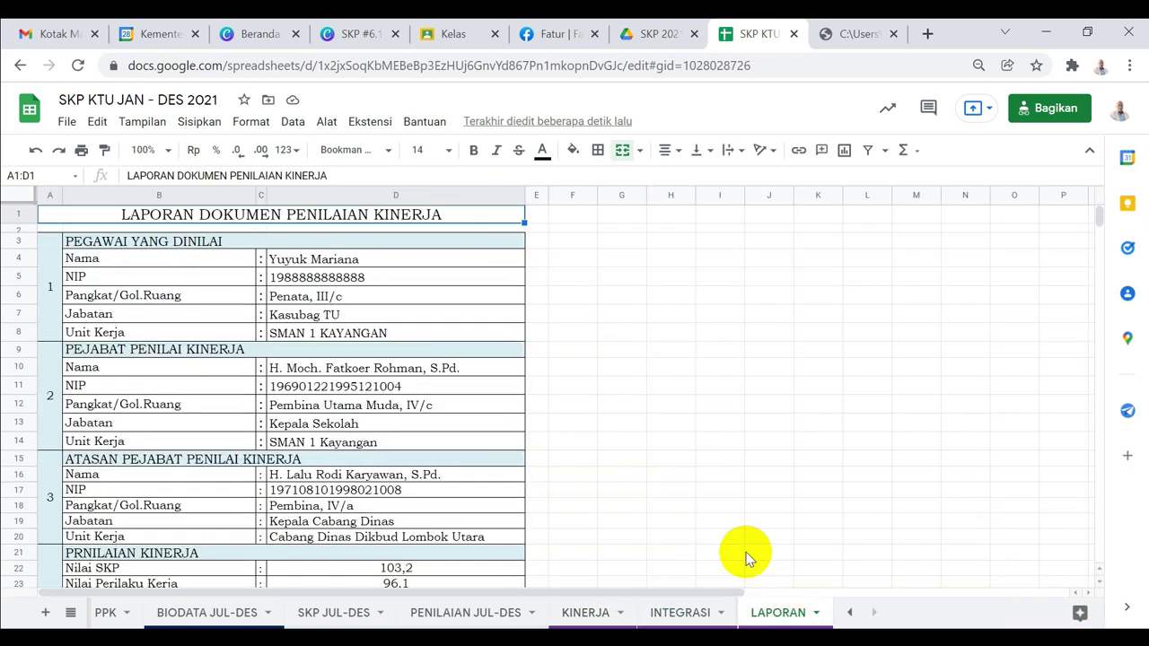
click(549, 366)
key(Down)
key(Down)
key(Down)
key(Down)
key(Down)
key(Down)
key(Down)
key(Down)
key(Down)
key(Down)
key(Down)
key(Down)
key(Down)
key(Down)
key(Down)
key(Down)
key(Down)
key(Down)
key(Down)
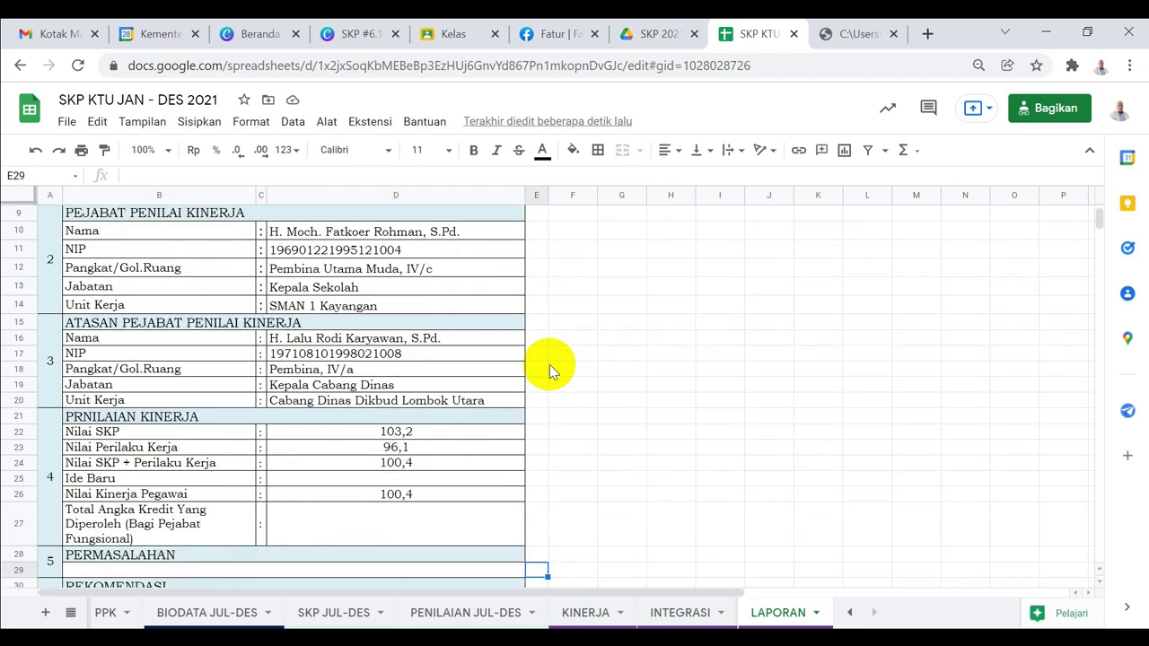
Step: Return to the first sheets of the workbook and review COVER and BIODATA JAN-JUN
click(851, 614)
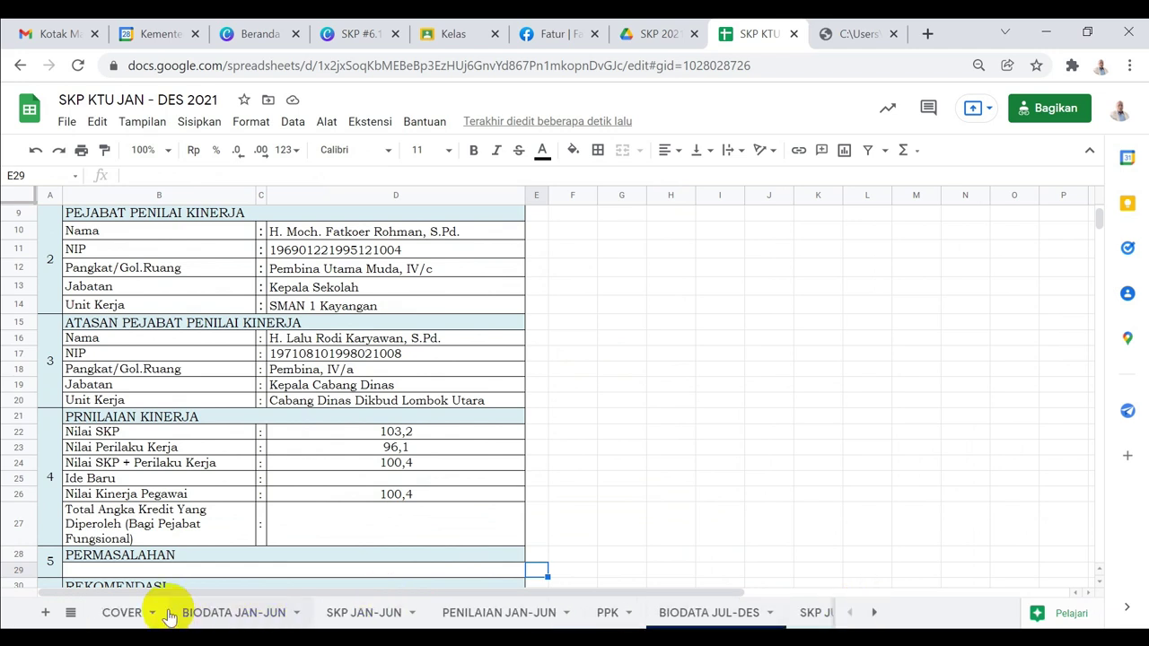
click(124, 614)
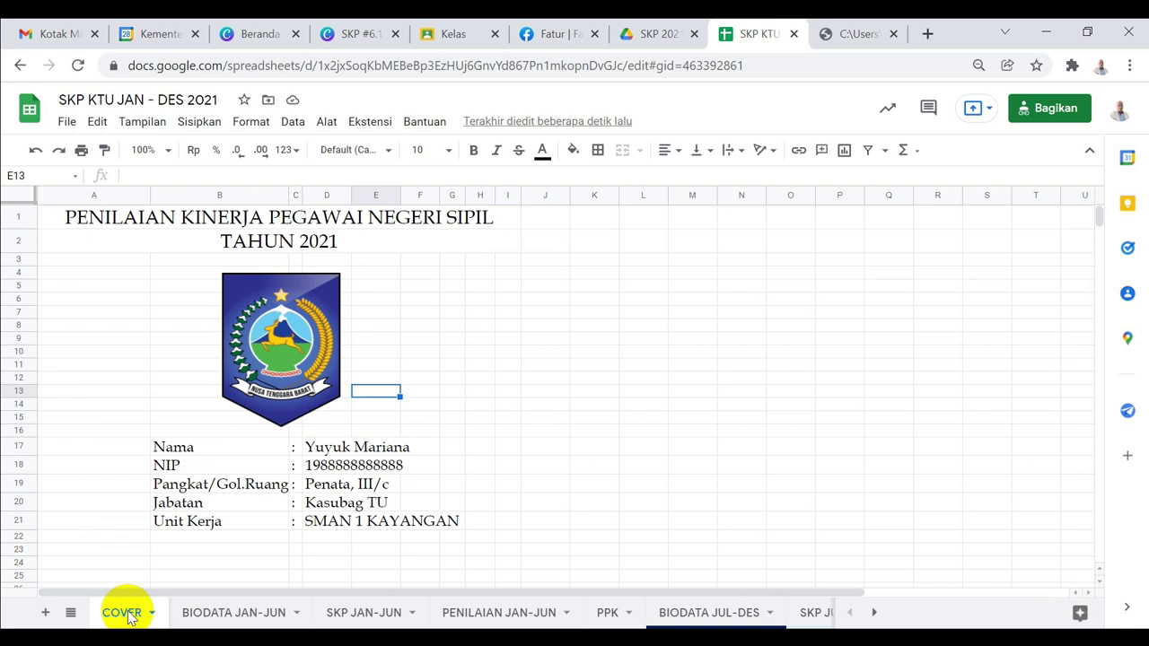
click(208, 612)
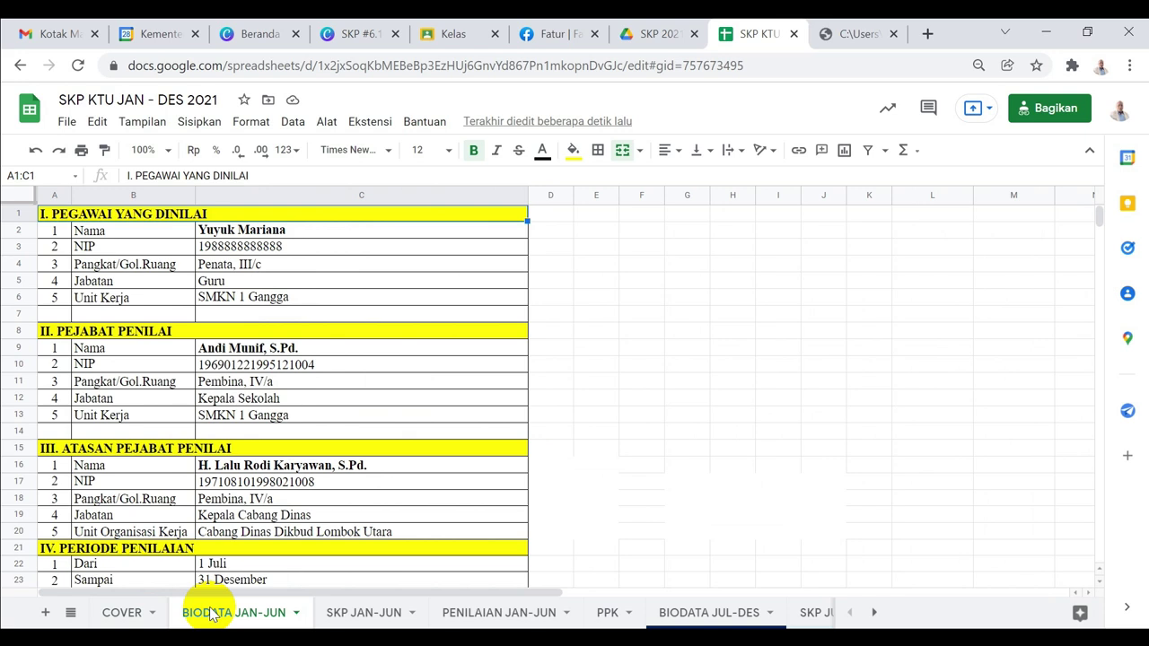
Step: Review the SKP JAN-JUN, PENILAIAN JAN-JUN and PPK sheets, down to the employee objection section of PPK
click(353, 616)
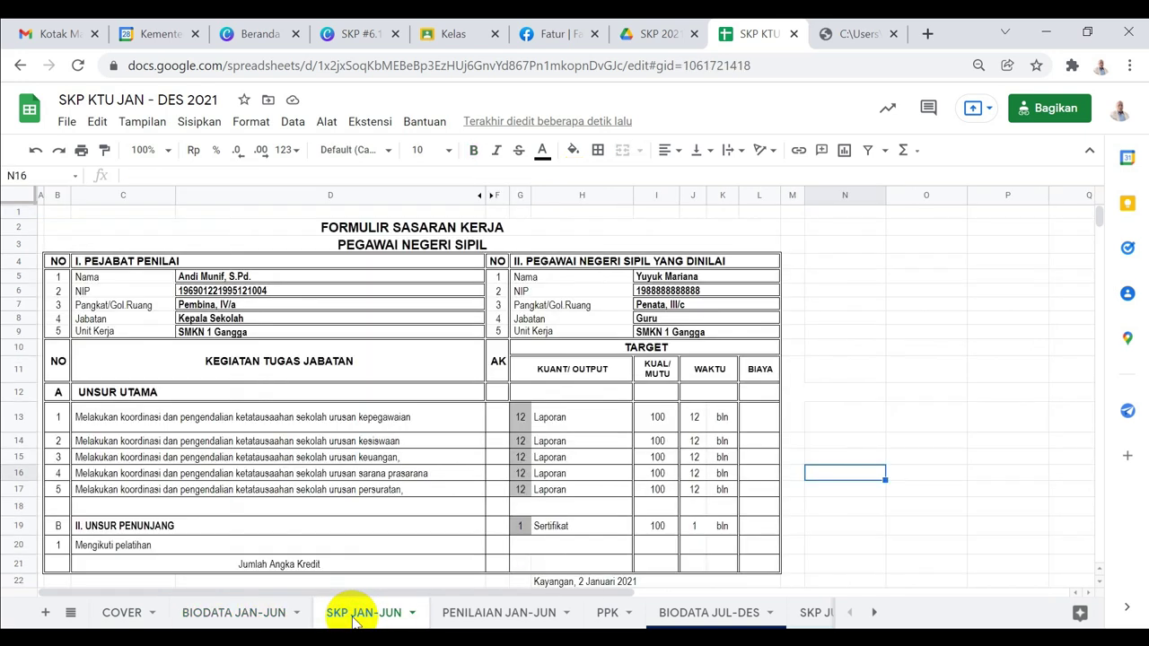
click(476, 617)
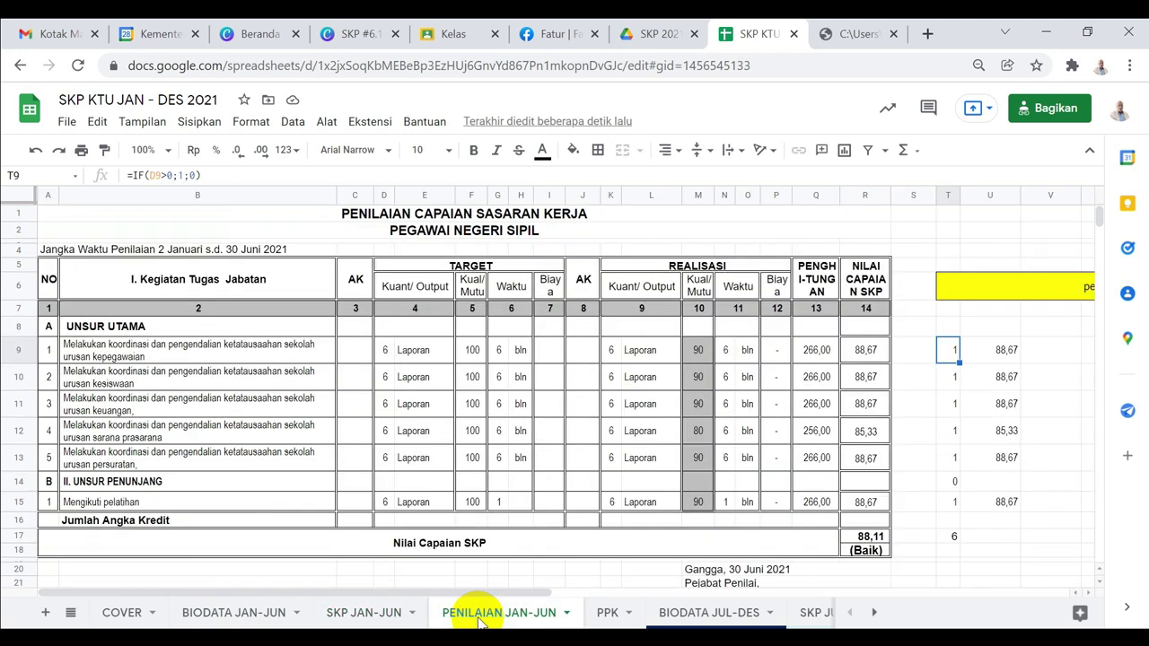
click(609, 616)
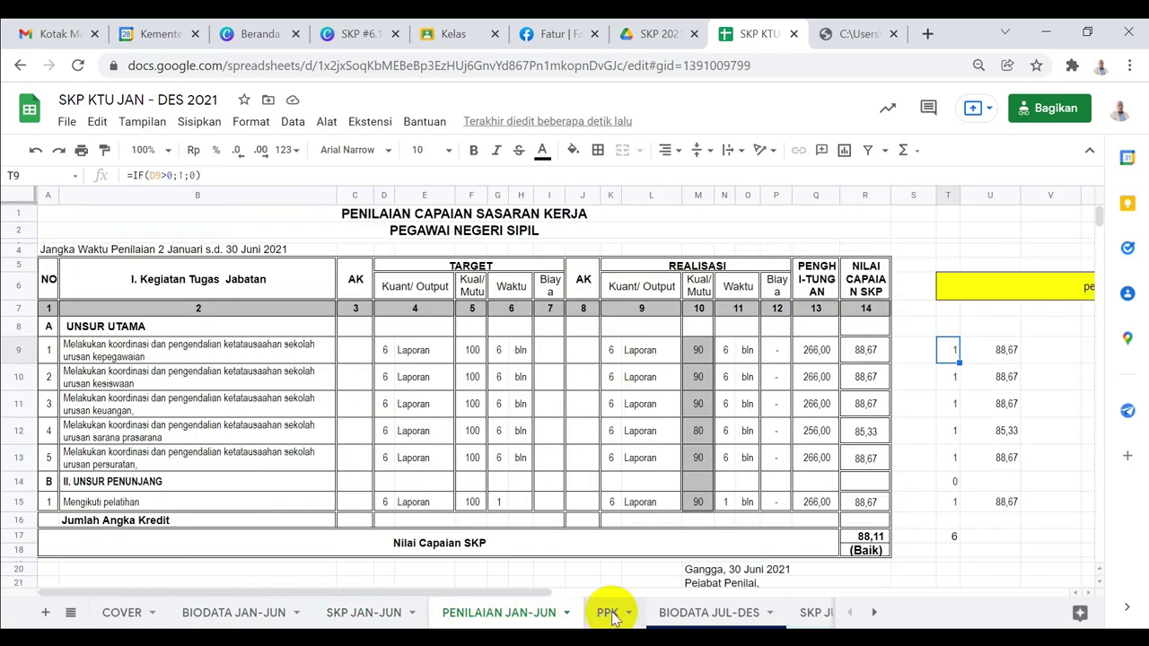
click(381, 618)
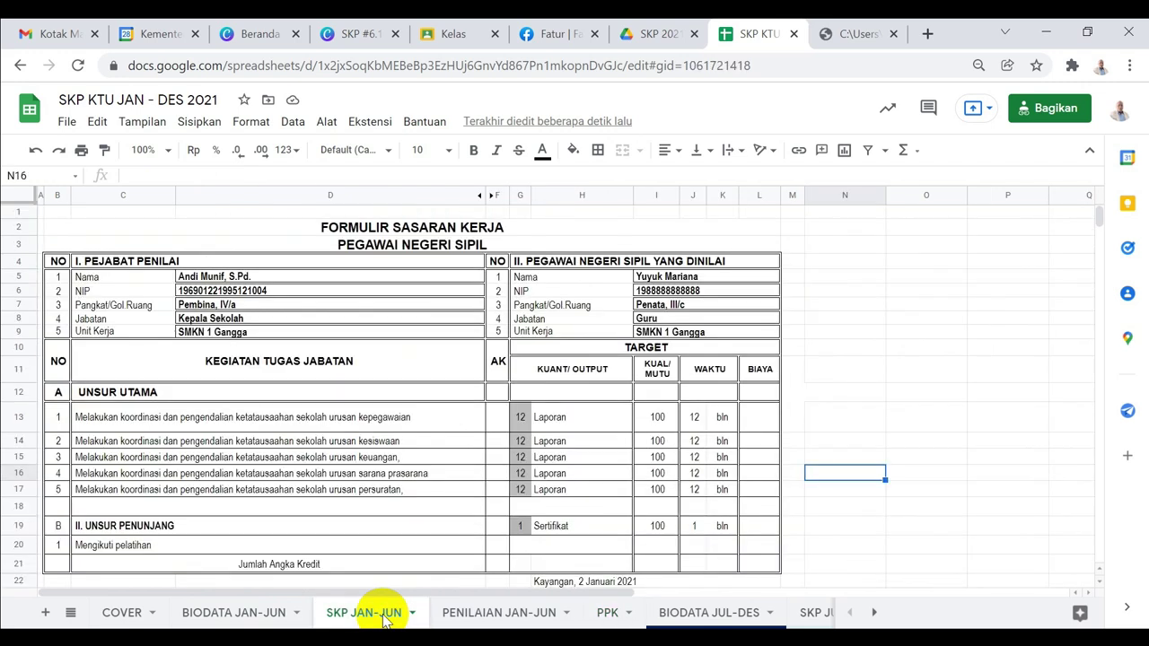
click(485, 614)
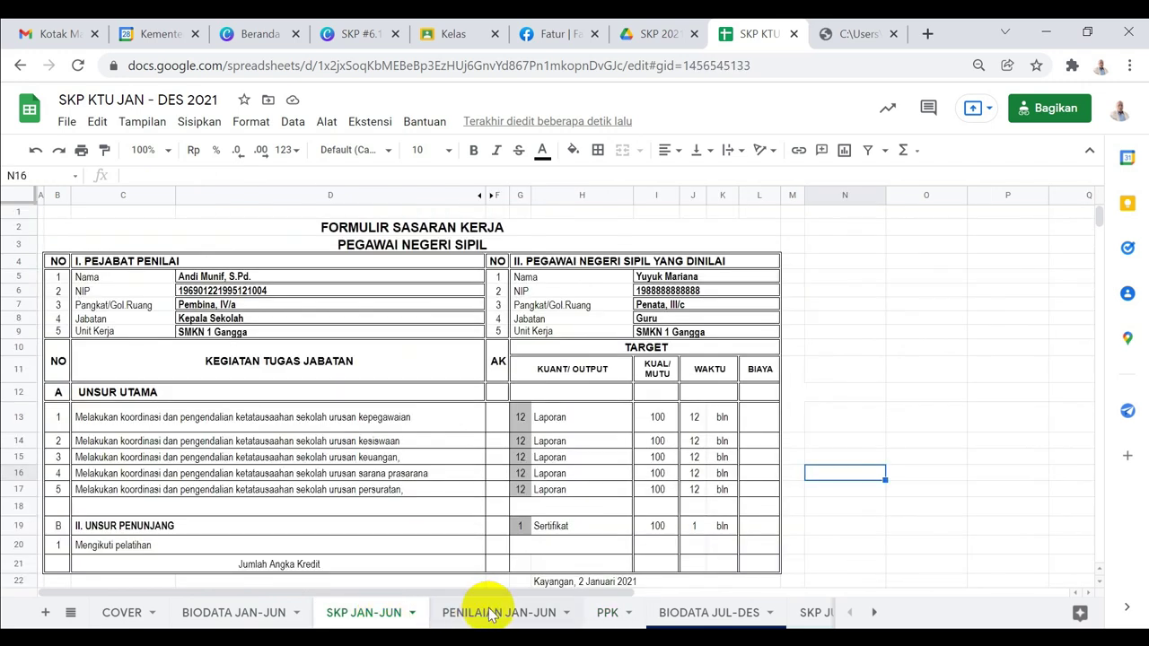
click(603, 615)
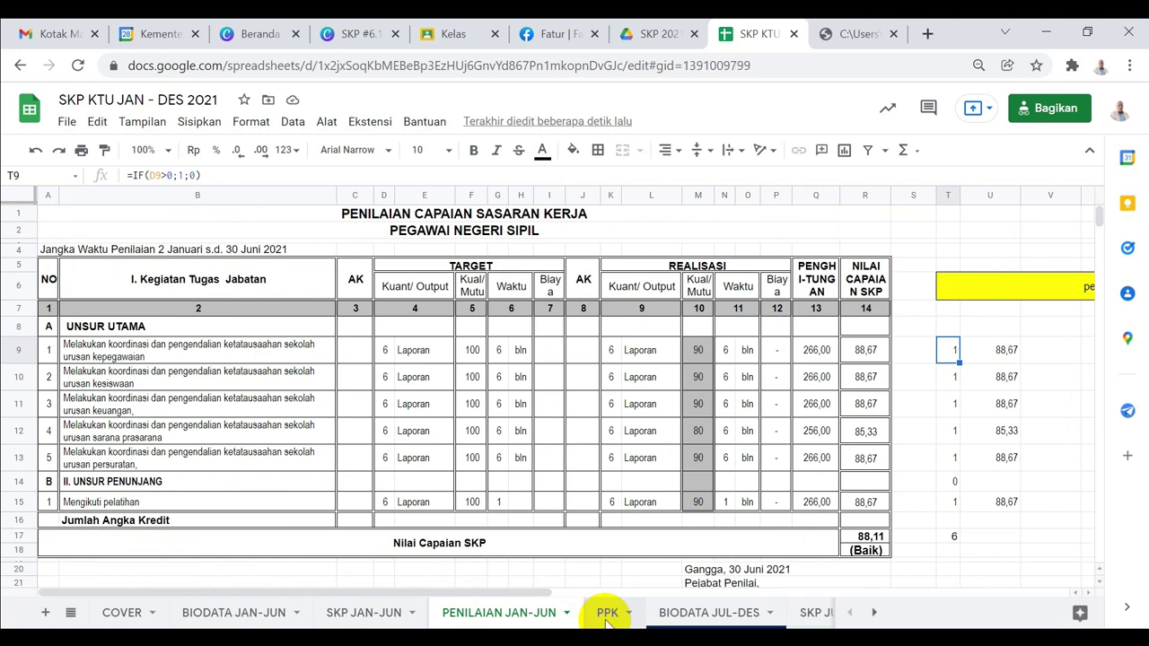
click(454, 494)
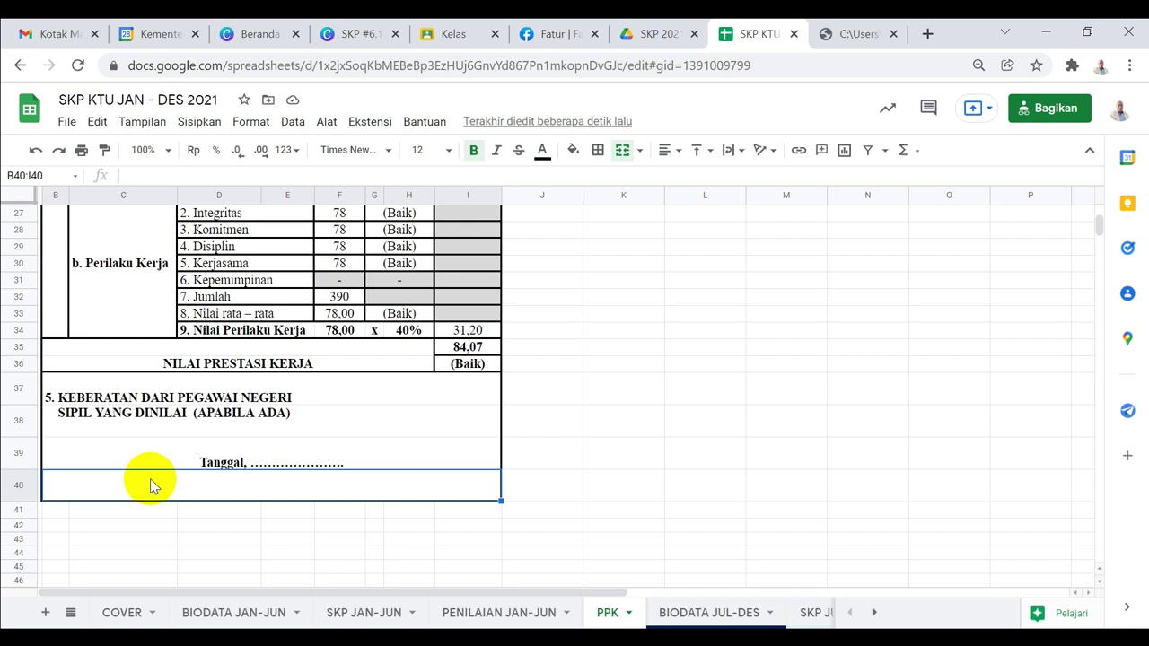
Step: Review the BIODATA JUL-DES sheet and the SKP JUL-DES sheet down to the KINERJA TAMBAHAN section
click(686, 613)
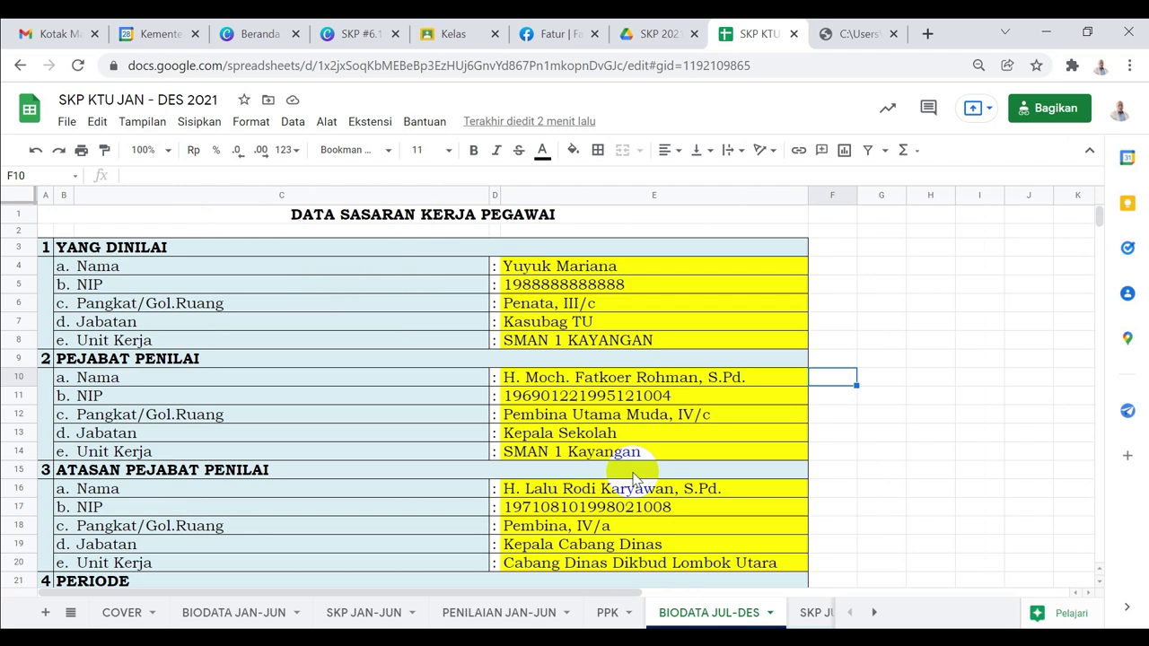
click(808, 614)
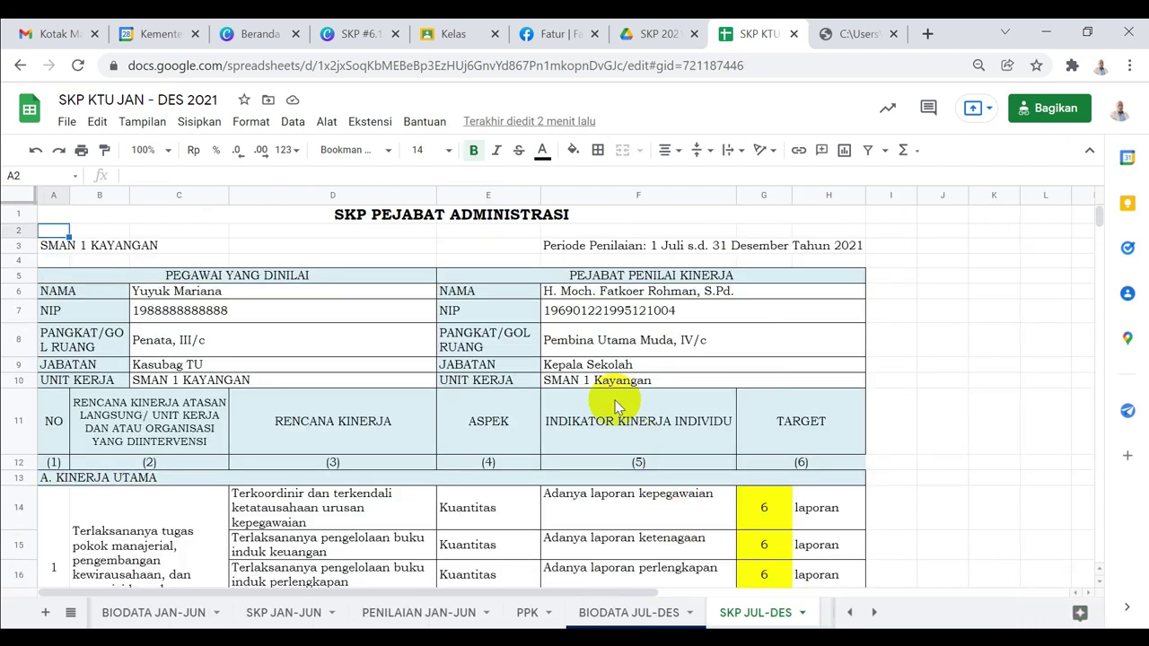
click(567, 352)
key(Down)
key(Down)
key(Down)
key(Down)
key(Down)
key(Down)
key(Down)
key(Down)
key(Down)
key(Down)
key(Down)
key(Down)
key(Down)
key(Down)
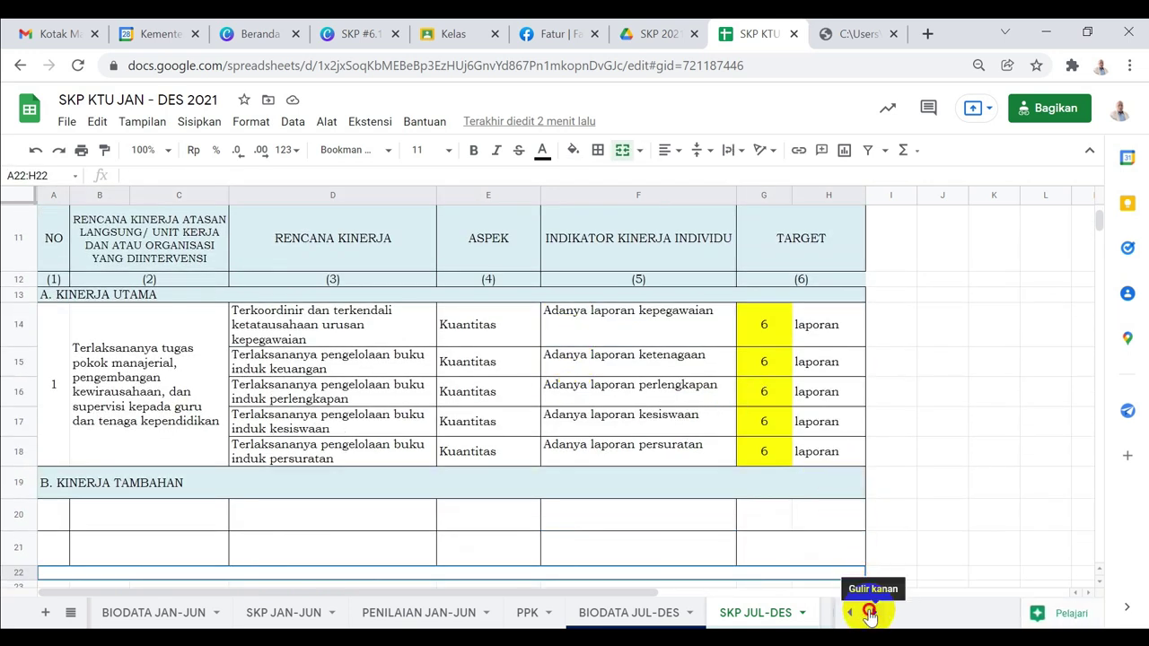
Step: Review the remaining July–December sheets: PENILAIAN JUL-DES, KINERJA, INTEGRASI and LAPORAN
click(874, 612)
click(478, 610)
click(582, 618)
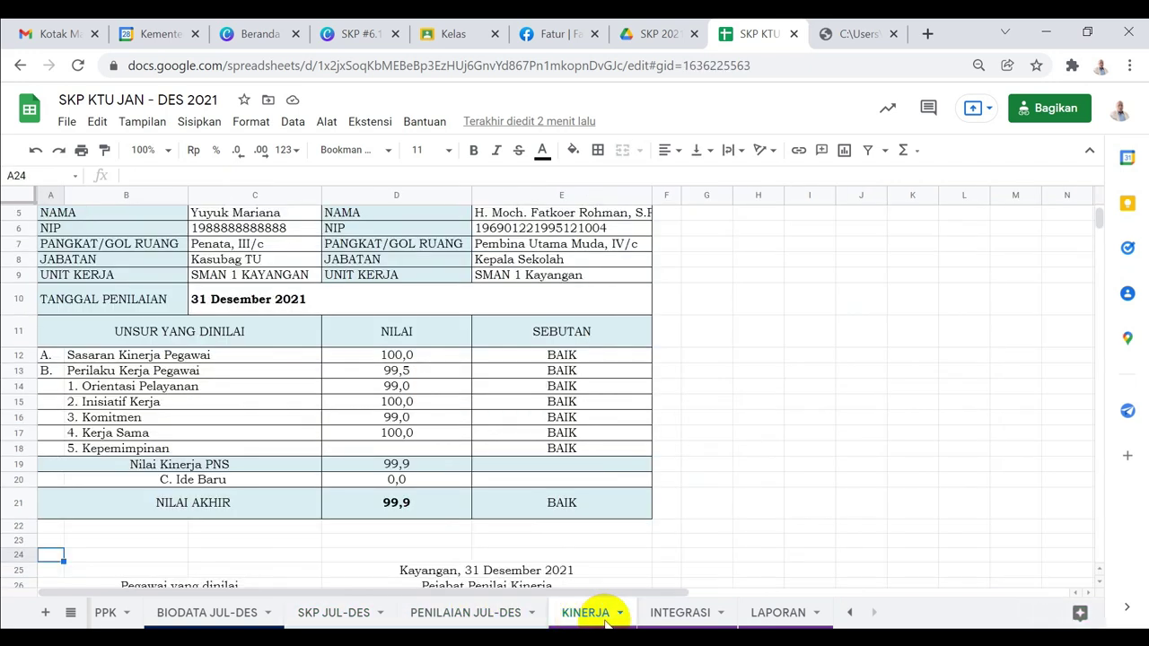
click(674, 619)
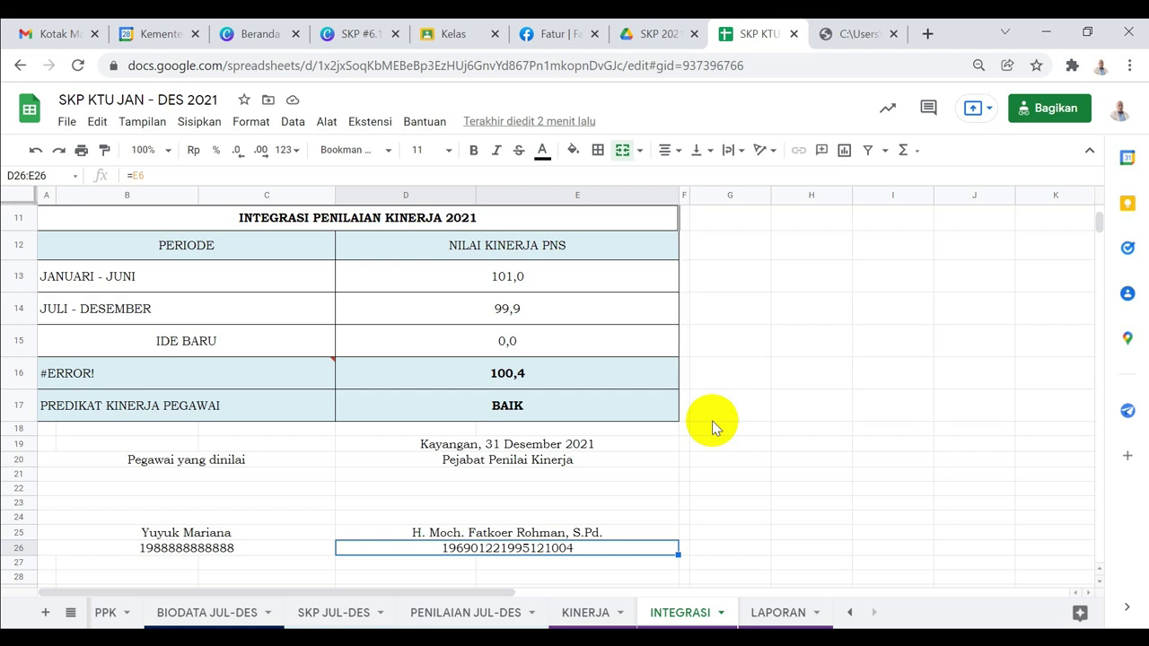
click(759, 613)
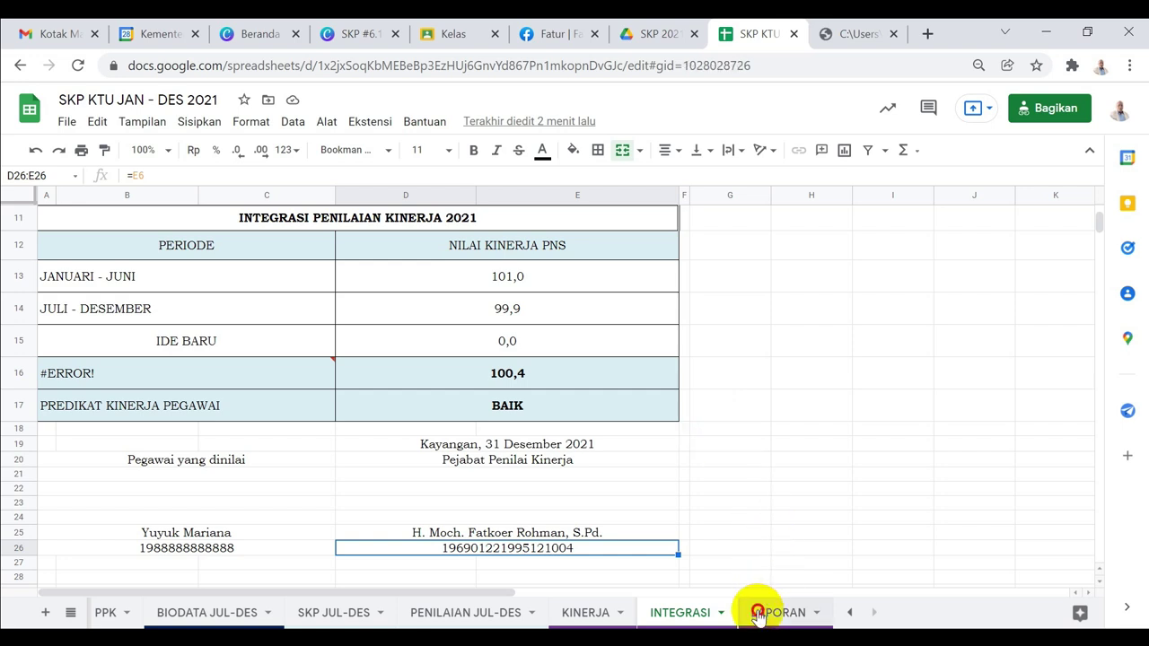
click(588, 425)
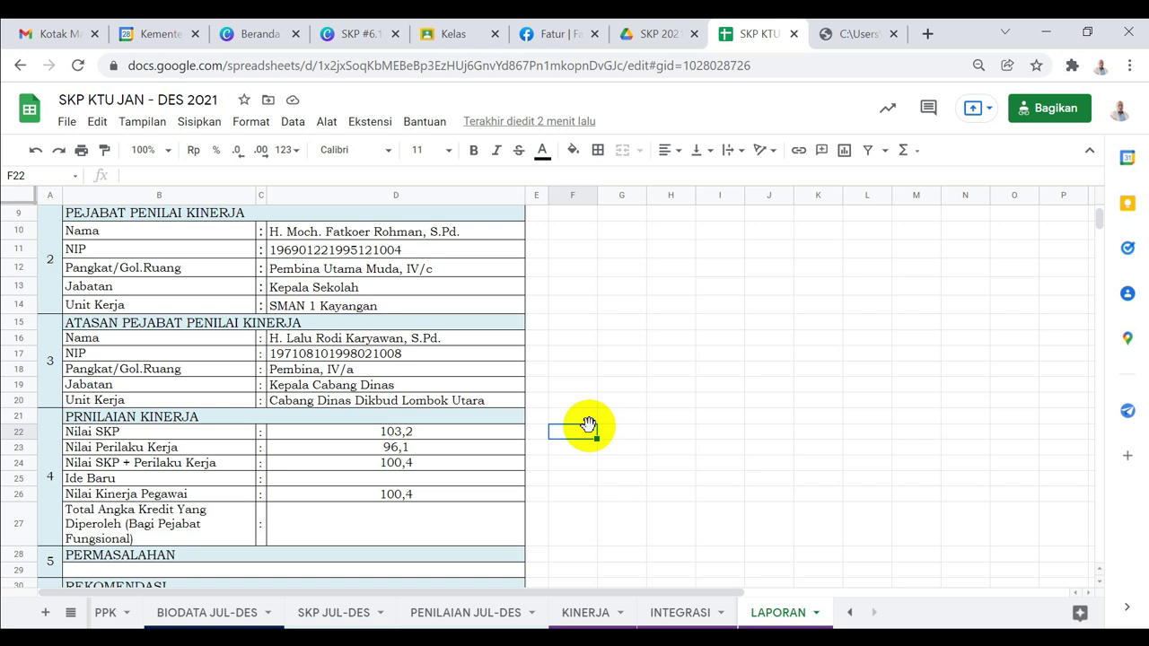
Step: Look at the spreadsheet's download formats, including Microsoft Excel (.xlsx), and close the list without choosing one
click(68, 126)
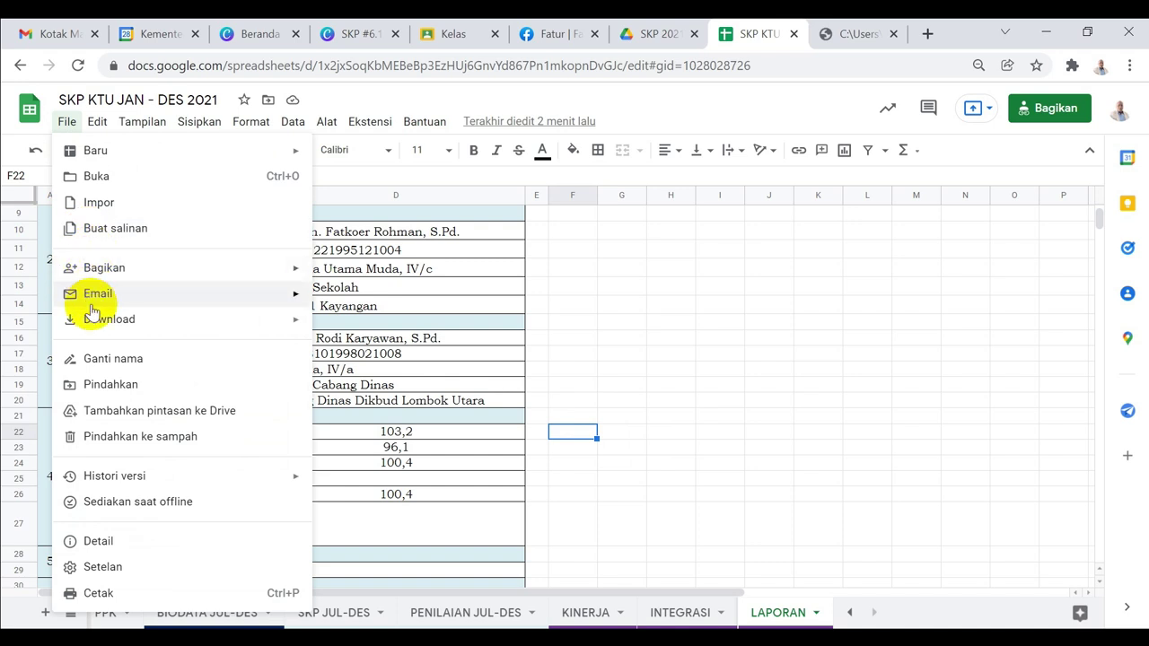
mouse_move(90, 318)
click(372, 337)
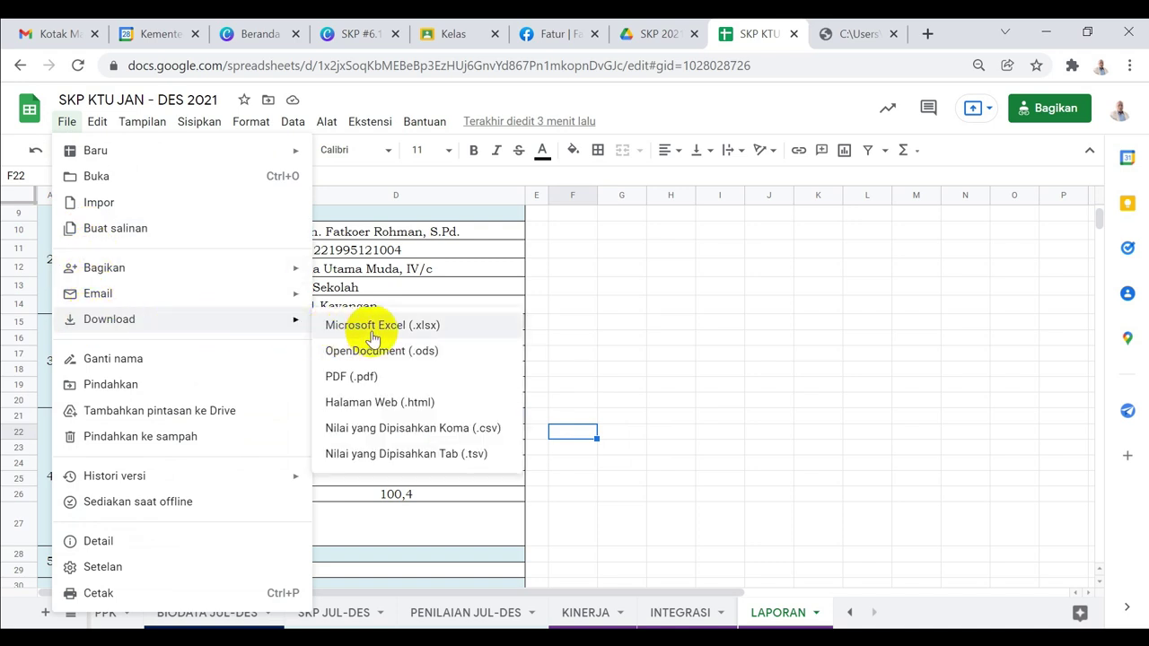
click(66, 124)
click(66, 124)
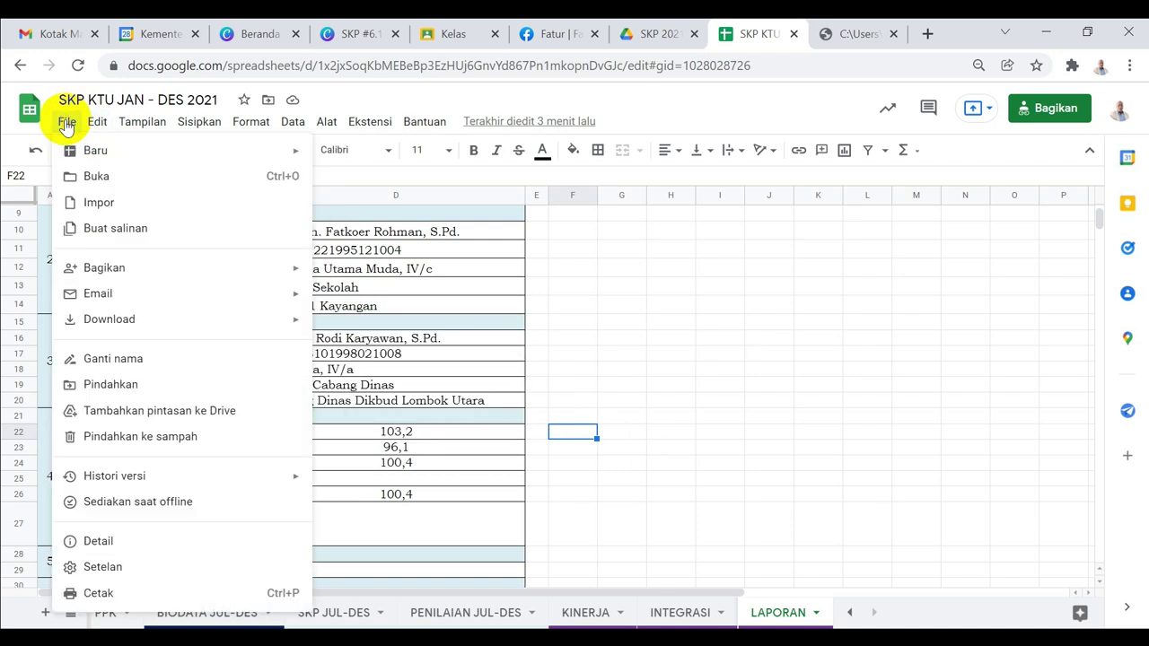
mouse_move(110, 321)
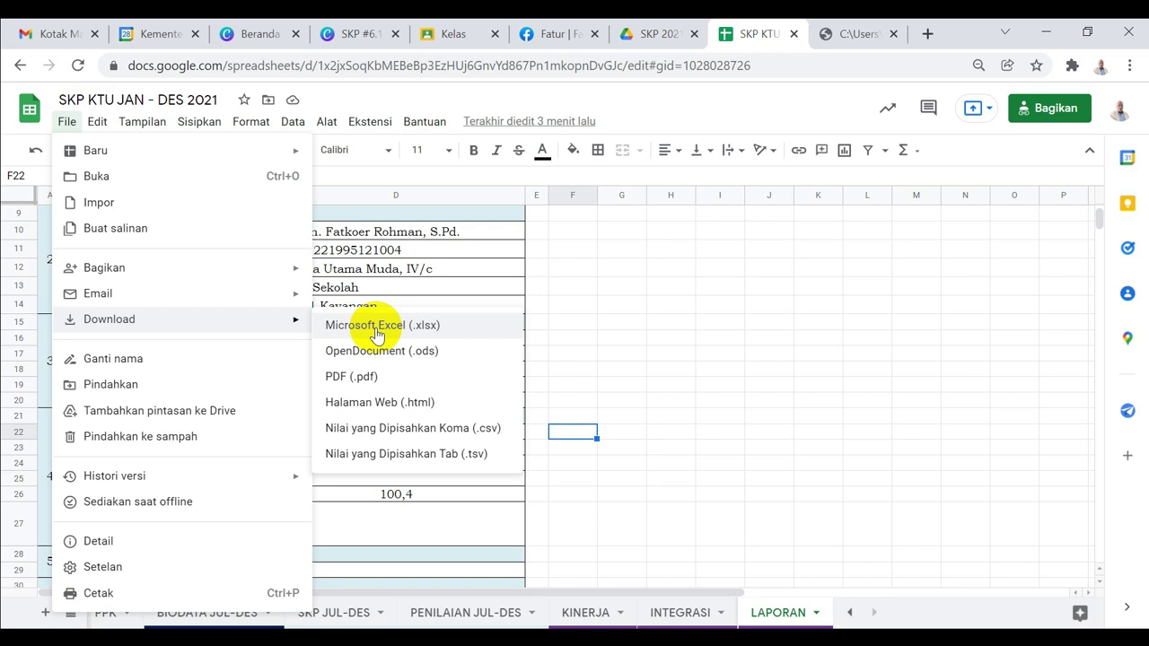
click(594, 306)
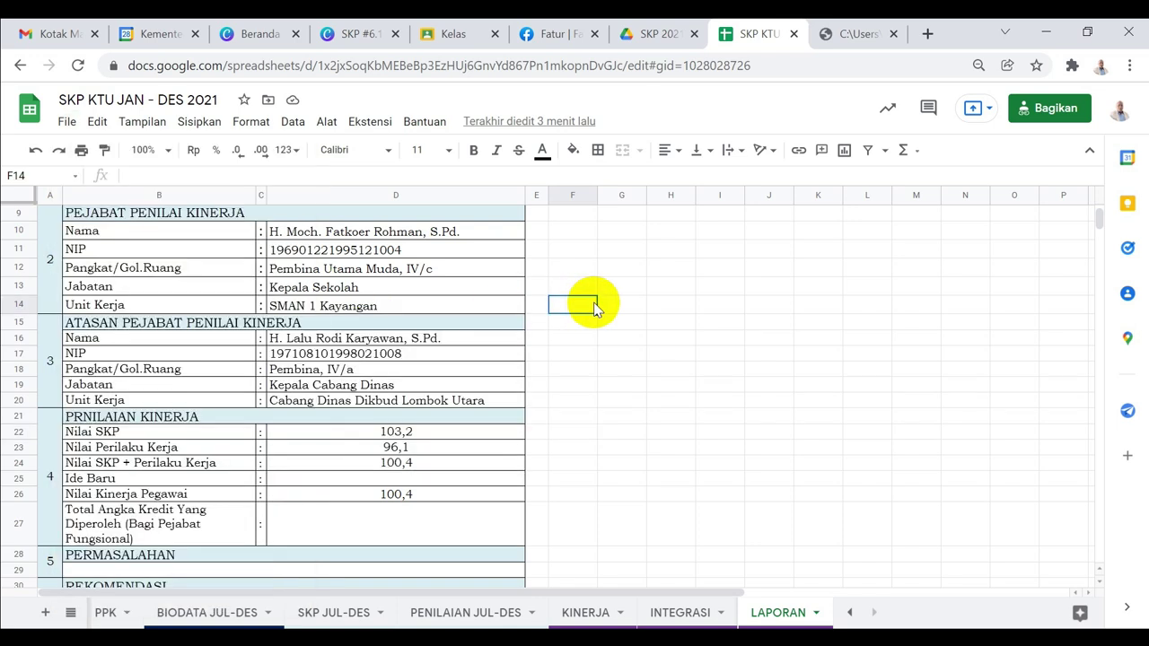